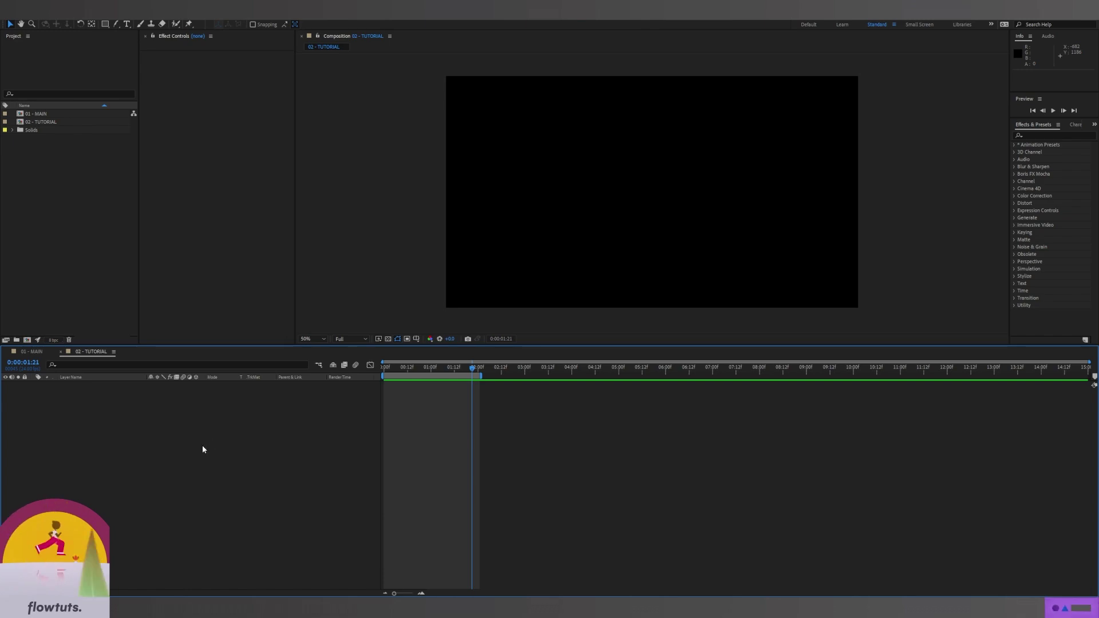
Step: Create a 1920 × 1080 px solid layer filled with the copied pale purple colour in the 02 - TUTORIAL composition
{"action": "right_click", "coordinate": [171, 408]}
{"action": "mouse_move", "coordinate": [204, 417]}
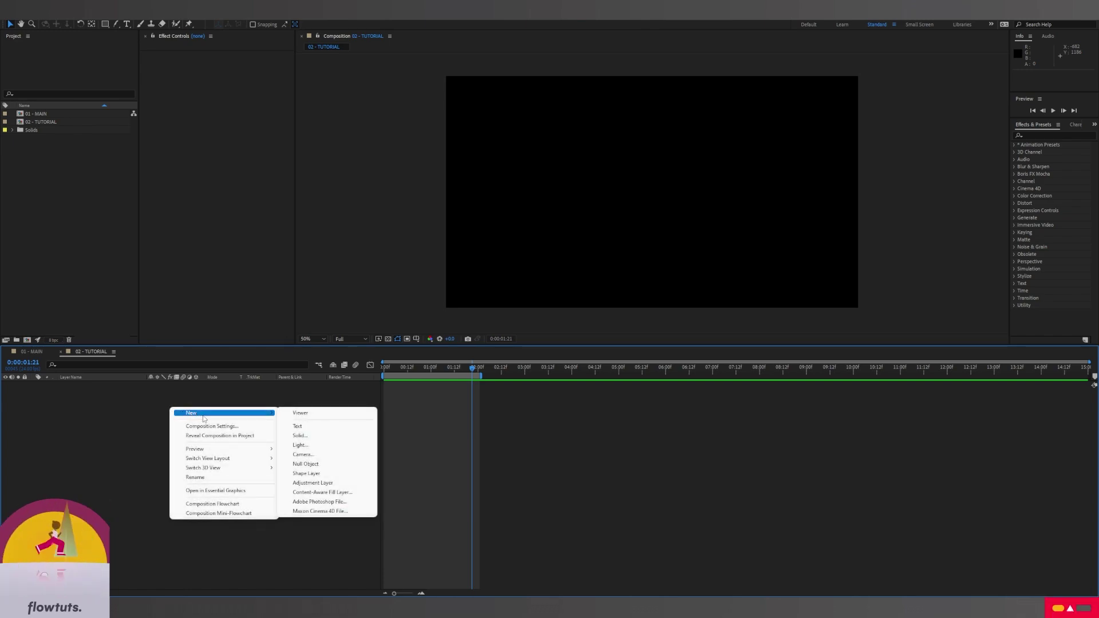
{"action": "left_click", "coordinate": [315, 436]}
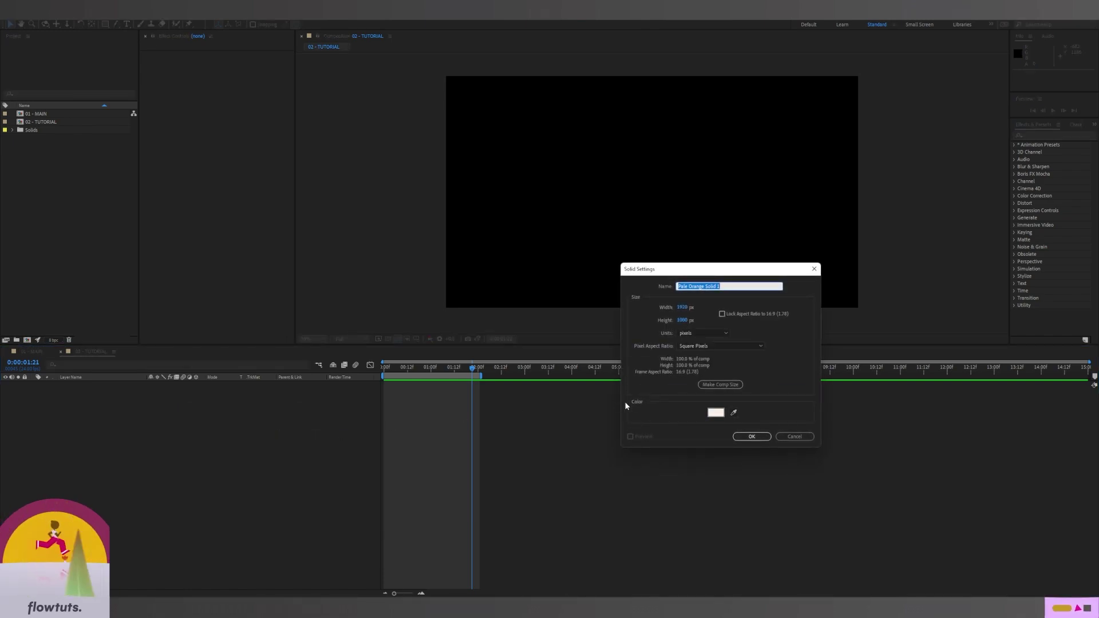
{"action": "left_click", "coordinate": [716, 412]}
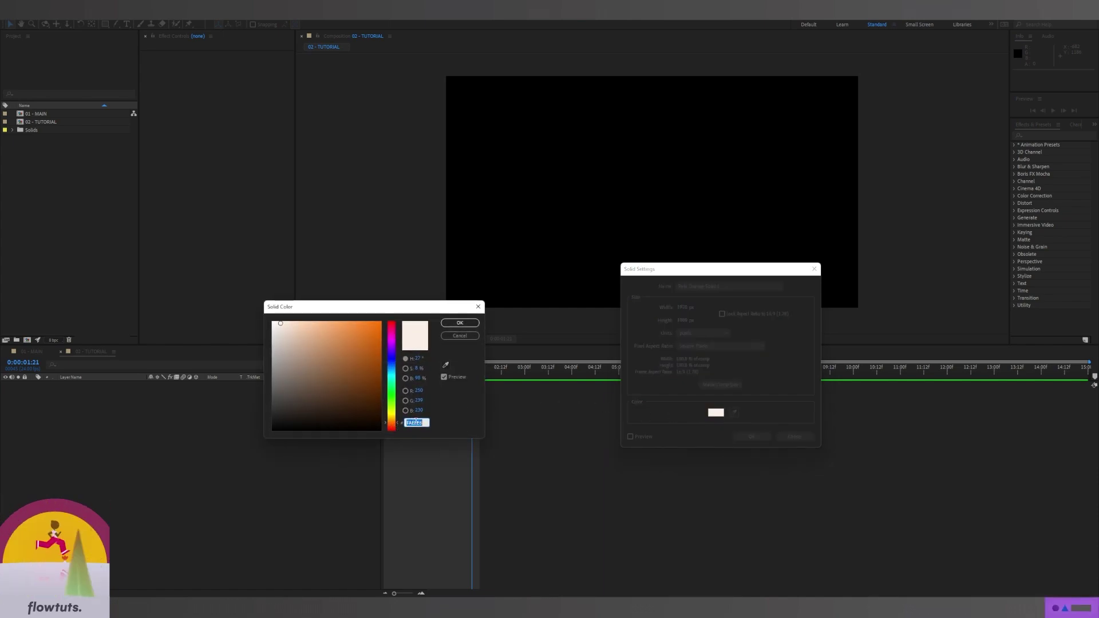
{"action": "type", "text": "E0D7F2"}
{"action": "left_click", "coordinate": [464, 324]}
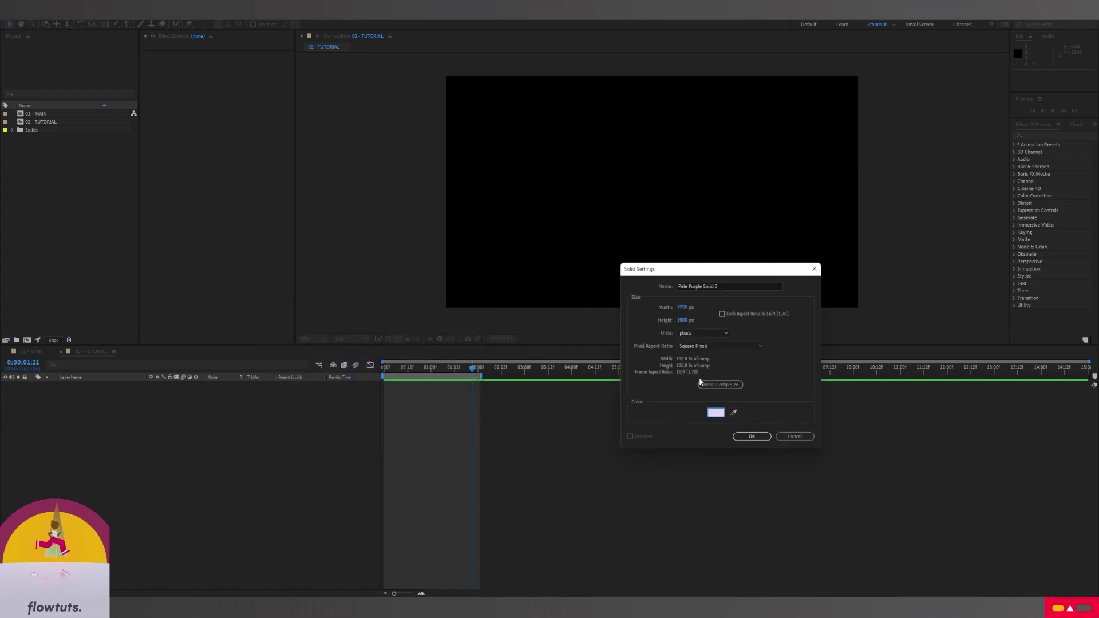
{"action": "left_click", "coordinate": [751, 436]}
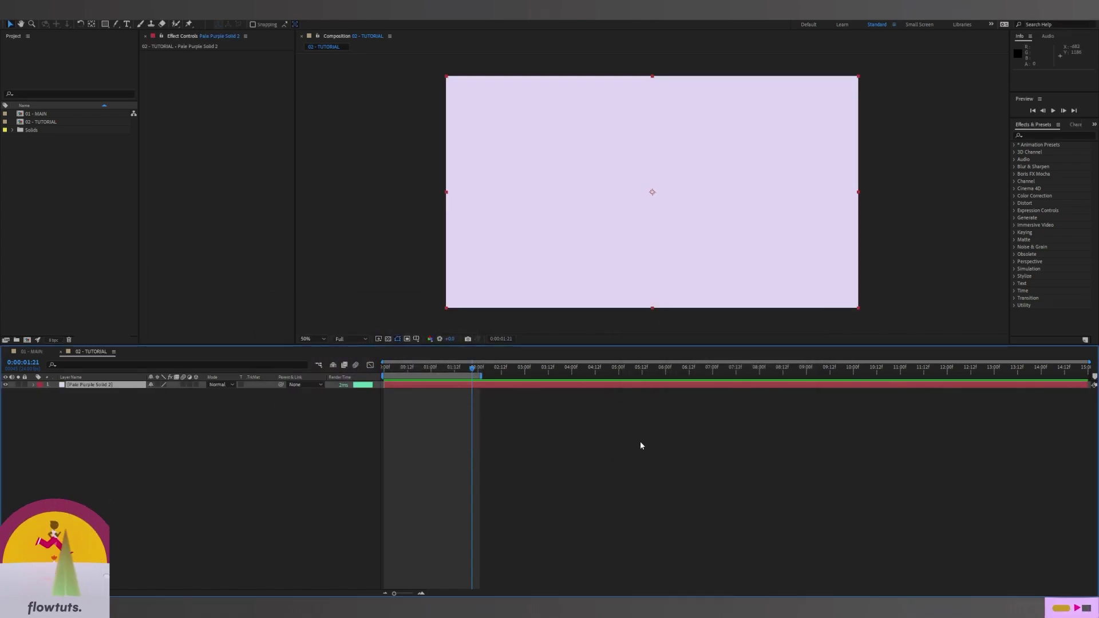
Step: Rename the pale purple solid layer to BG and lock it
{"action": "key", "text": "Return"}
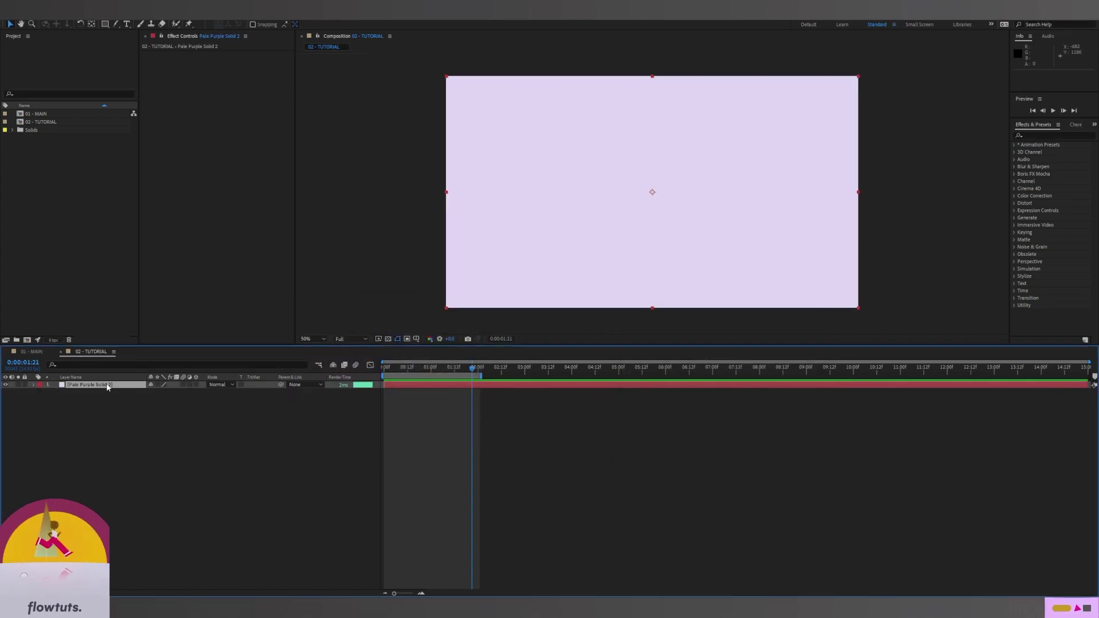
{"action": "type", "text": "BG"}
{"action": "key", "text": "Return"}
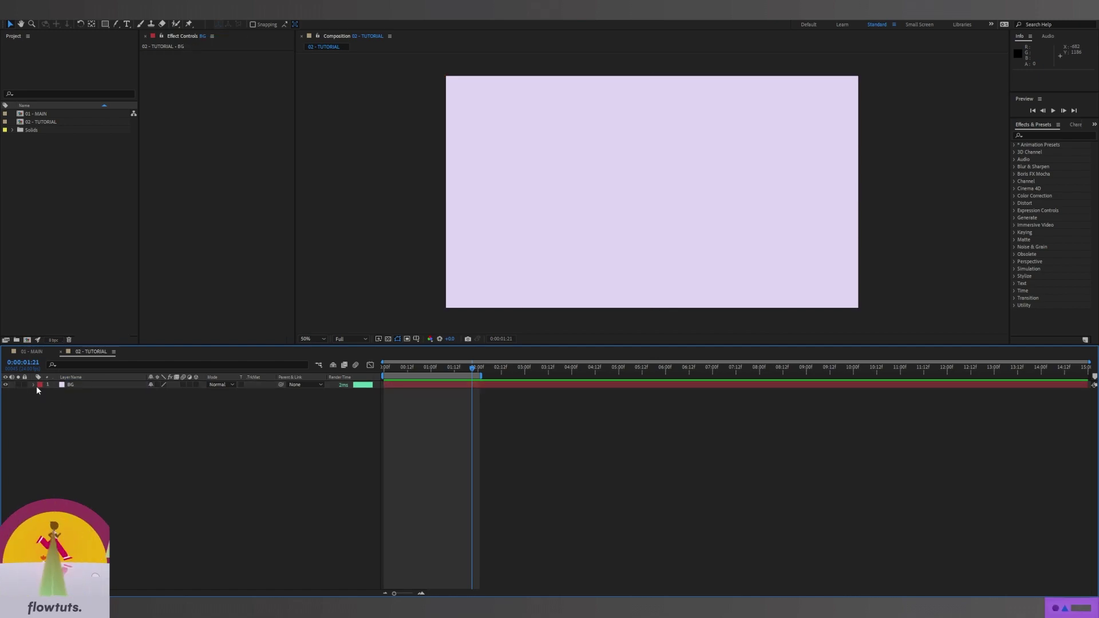
{"action": "left_click", "coordinate": [25, 385]}
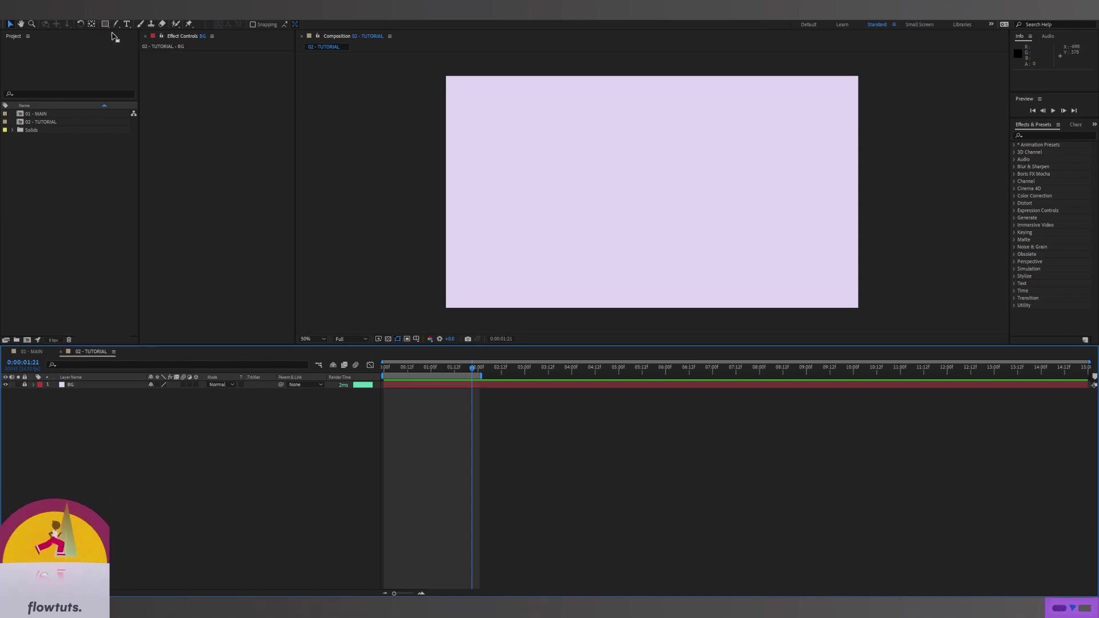
Step: Activate the Pen tool and set the shape fill to a muted tan orange
{"action": "left_click_drag", "start_coordinate": [117, 24], "coordinate": [140, 25]}
{"action": "left_click", "coordinate": [322, 399]}
{"action": "scroll", "coordinate": [498, 276], "scroll_direction": "down", "scroll_amount": 2}
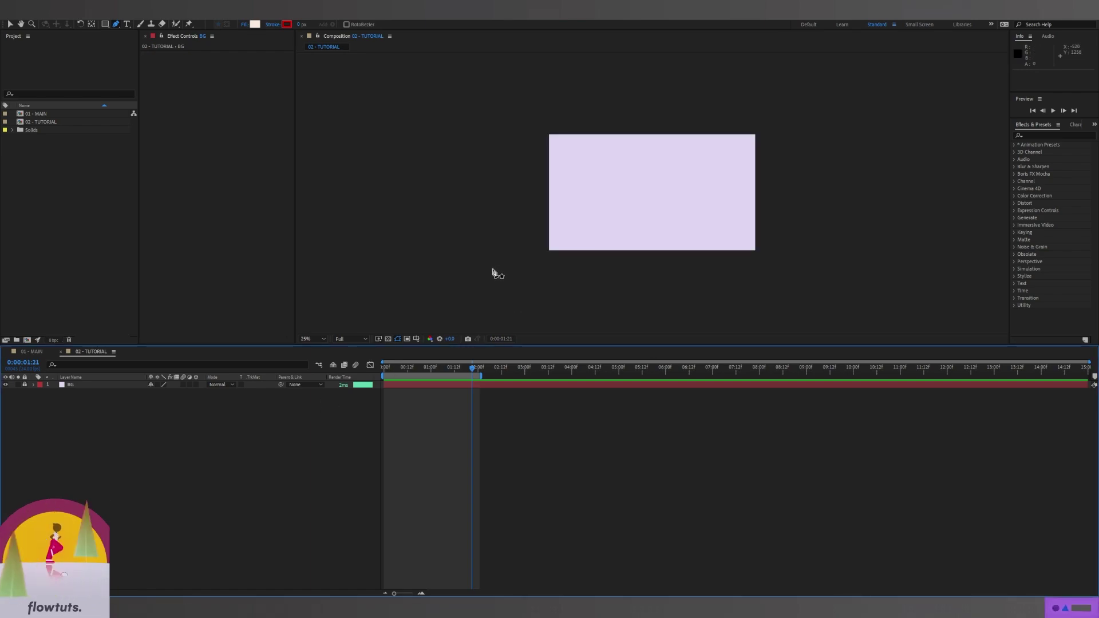
{"action": "key", "text": "period"}
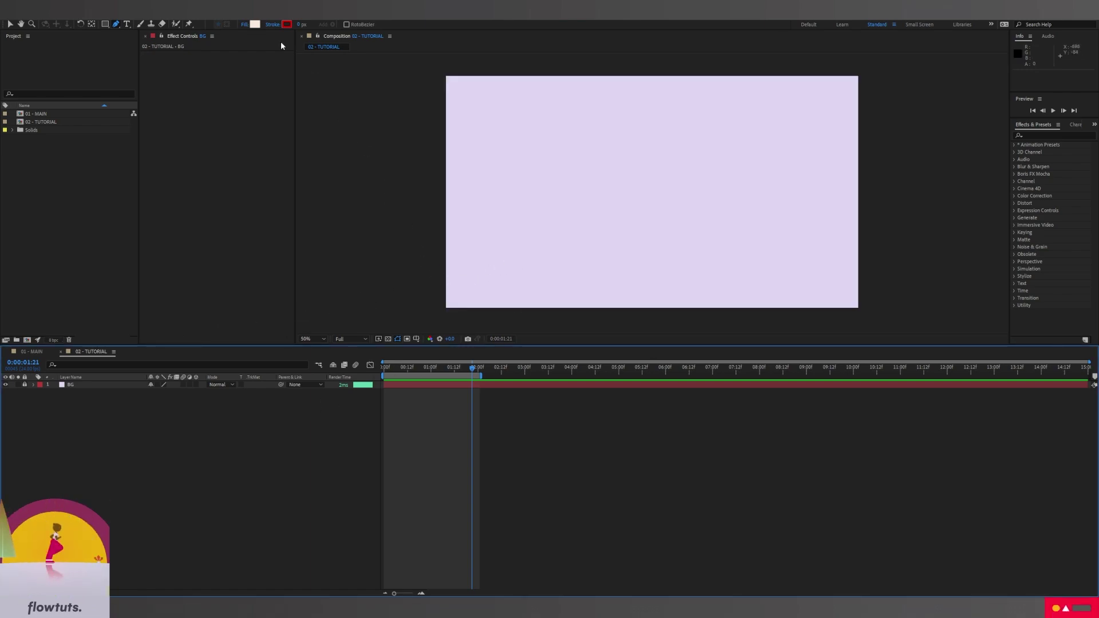
{"action": "left_click", "coordinate": [255, 26]}
{"action": "left_click", "coordinate": [326, 339]}
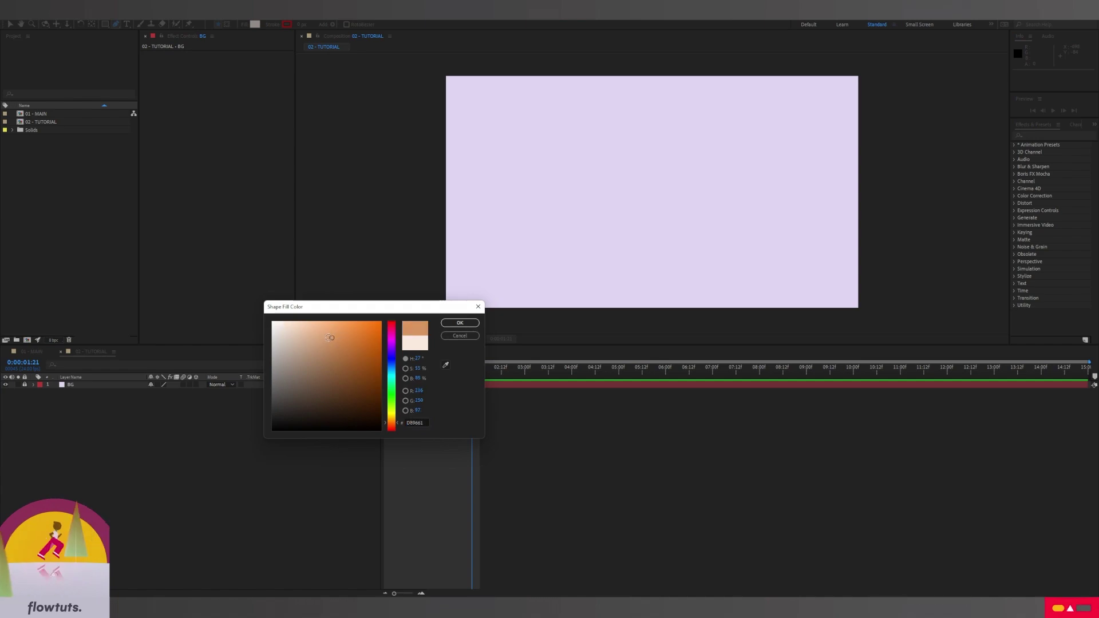
{"action": "left_click", "coordinate": [455, 324]}
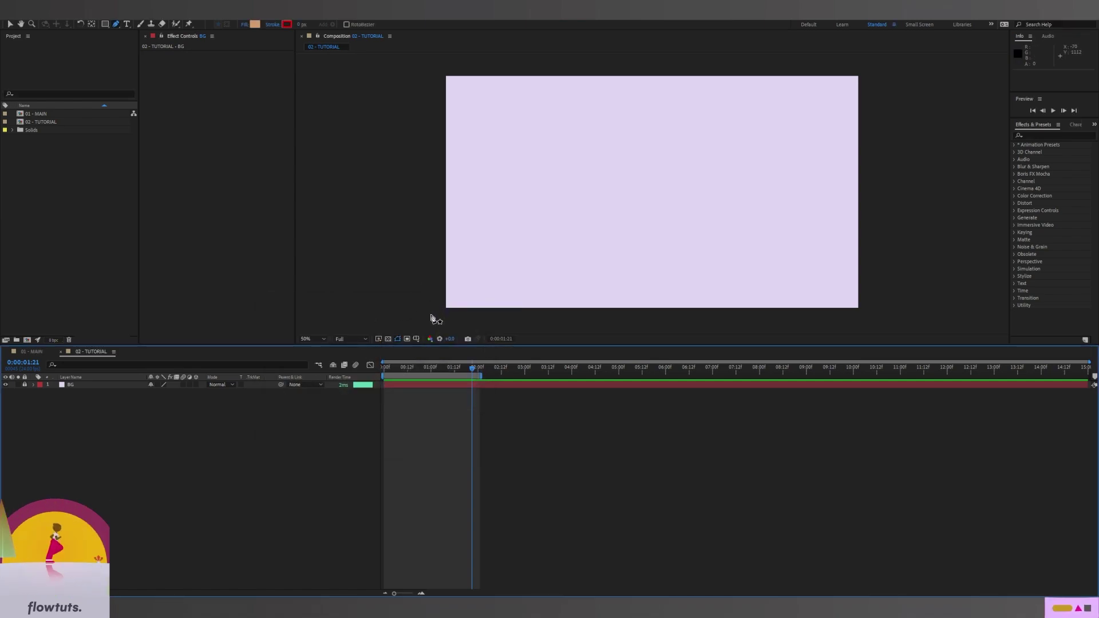
Step: Draw a closed hill shape with a wavy upper edge rising to the right, extending past the frame's sides and bottom
{"action": "left_click", "coordinate": [401, 311]}
{"action": "left_click_drag", "start_coordinate": [529, 209], "coordinate": [662, 201]}
{"action": "left_click_drag", "start_coordinate": [733, 171], "coordinate": [843, 130]}
{"action": "left_click", "coordinate": [910, 134]}
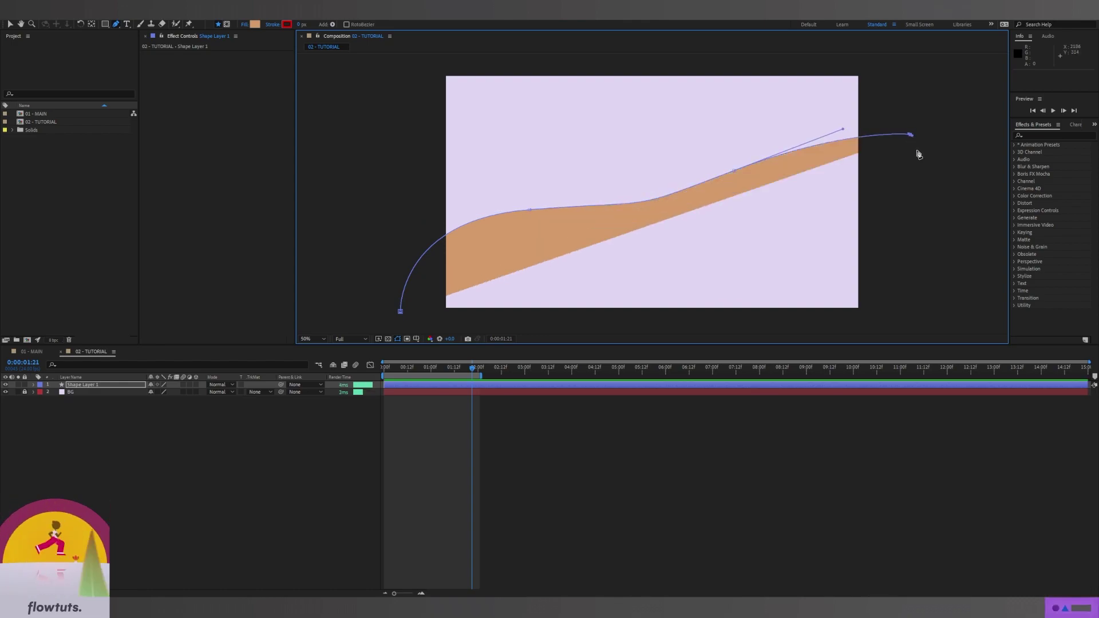
{"action": "left_click", "coordinate": [932, 265]}
{"action": "scroll", "coordinate": [920, 184], "scroll_direction": "down", "scroll_amount": 2}
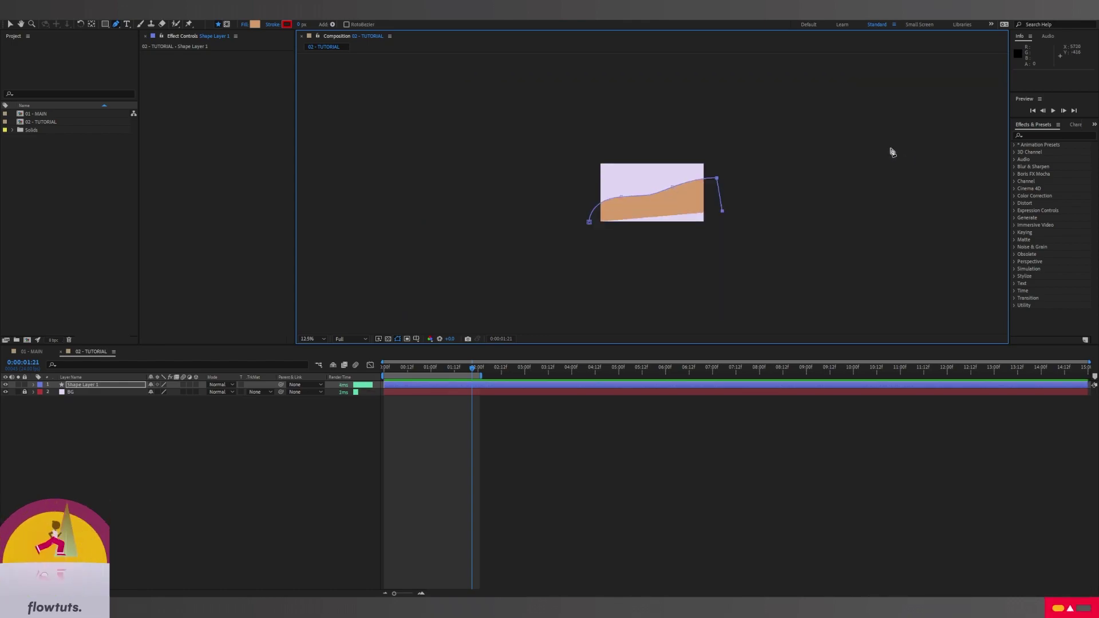
{"action": "scroll", "coordinate": [851, 158], "scroll_direction": "up", "scroll_amount": 1}
{"action": "mouse_move", "coordinate": [592, 190]}
{"action": "left_mouse_down"}
{"action": "mouse_move", "coordinate": [765, 157]}
{"action": "mouse_move", "coordinate": [744, 167]}
{"action": "mouse_move", "coordinate": [757, 163]}
{"action": "left_mouse_up"}
{"action": "key", "text": "g"}
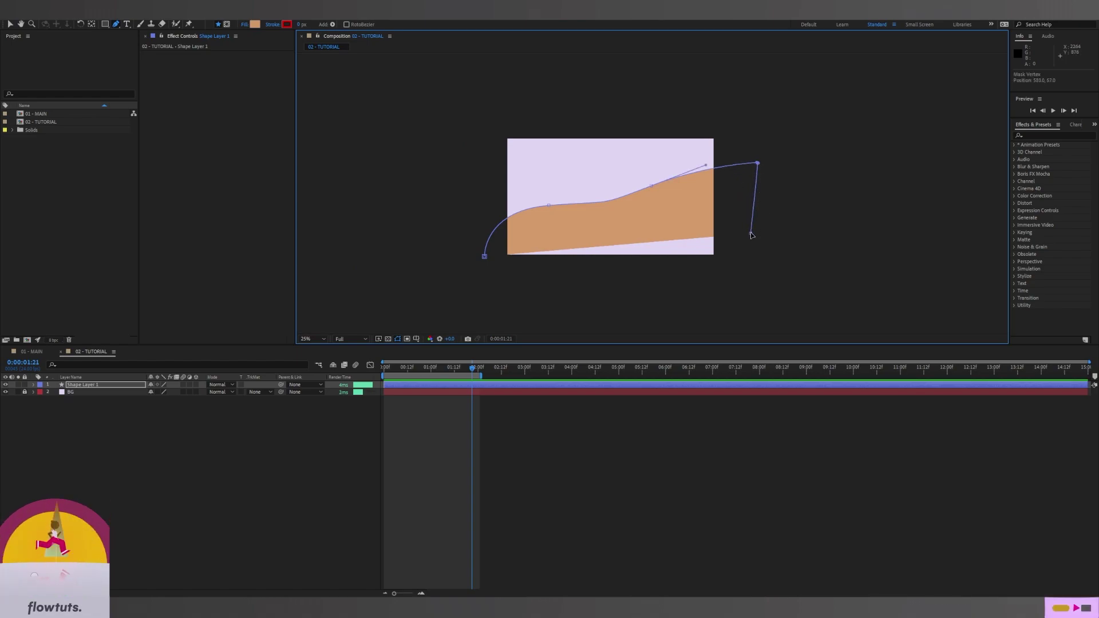
{"action": "left_click_drag", "start_coordinate": [750, 233], "coordinate": [772, 249]}
{"action": "left_click", "coordinate": [776, 284]}
{"action": "left_click", "coordinate": [484, 256]}
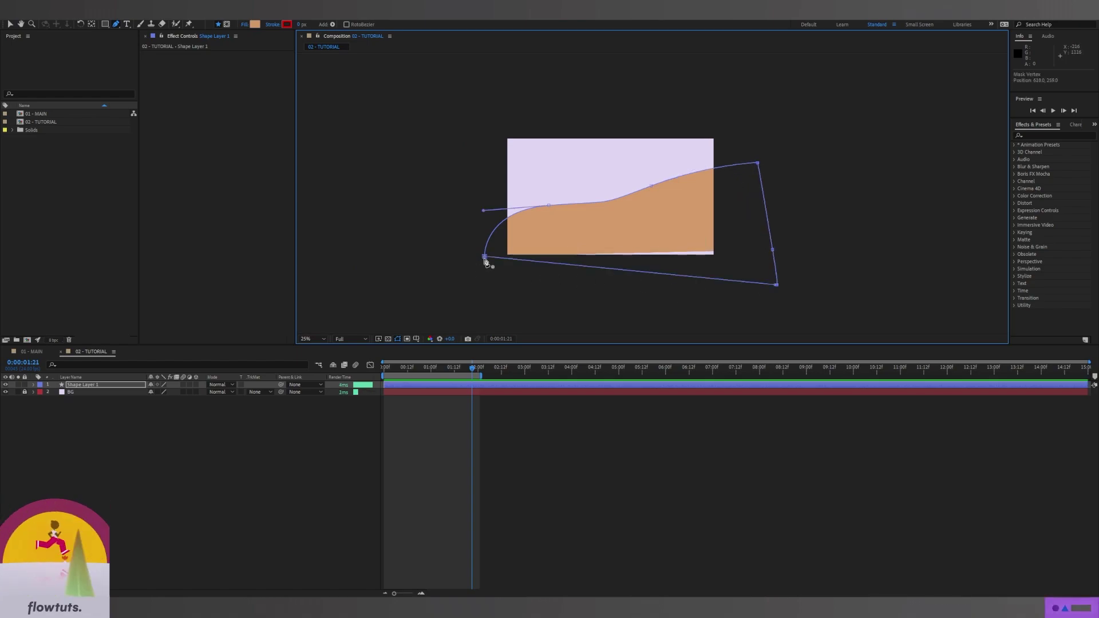
Step: Refine the hill's upper curve by shifting its left crest point slightly up and right and its right slope point further right
{"action": "key", "text": "."}
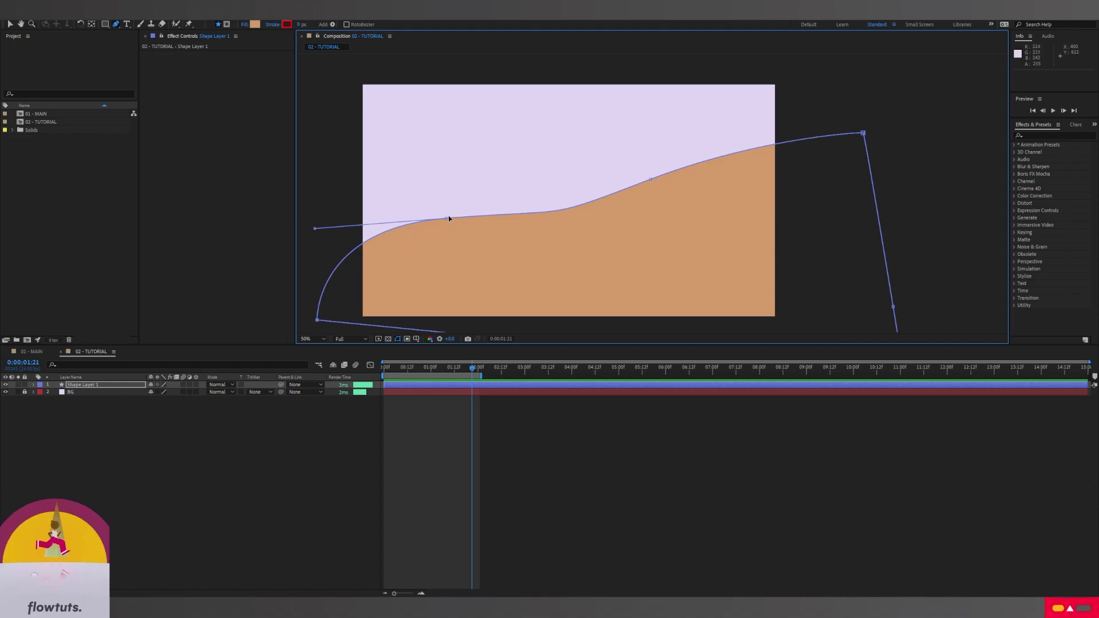
{"action": "mouse_move", "coordinate": [449, 218]}
{"action": "left_mouse_down"}
{"action": "mouse_move", "coordinate": [477, 203]}
{"action": "mouse_move", "coordinate": [458, 223]}
{"action": "mouse_move", "coordinate": [461, 214]}
{"action": "left_mouse_up"}
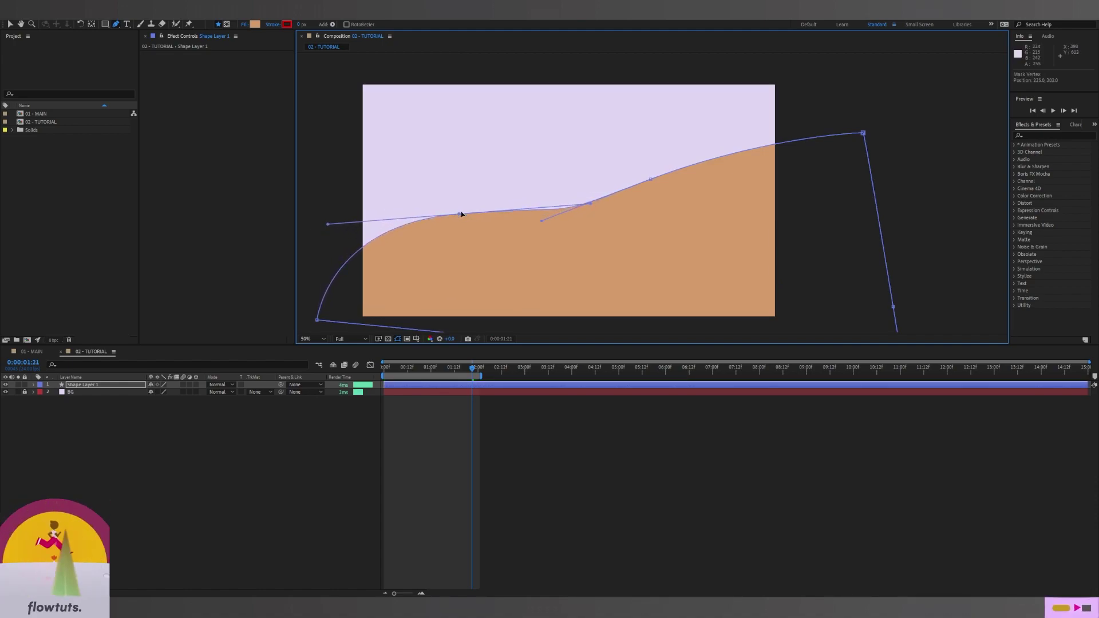
{"action": "left_click_drag", "start_coordinate": [650, 179], "coordinate": [683, 181]}
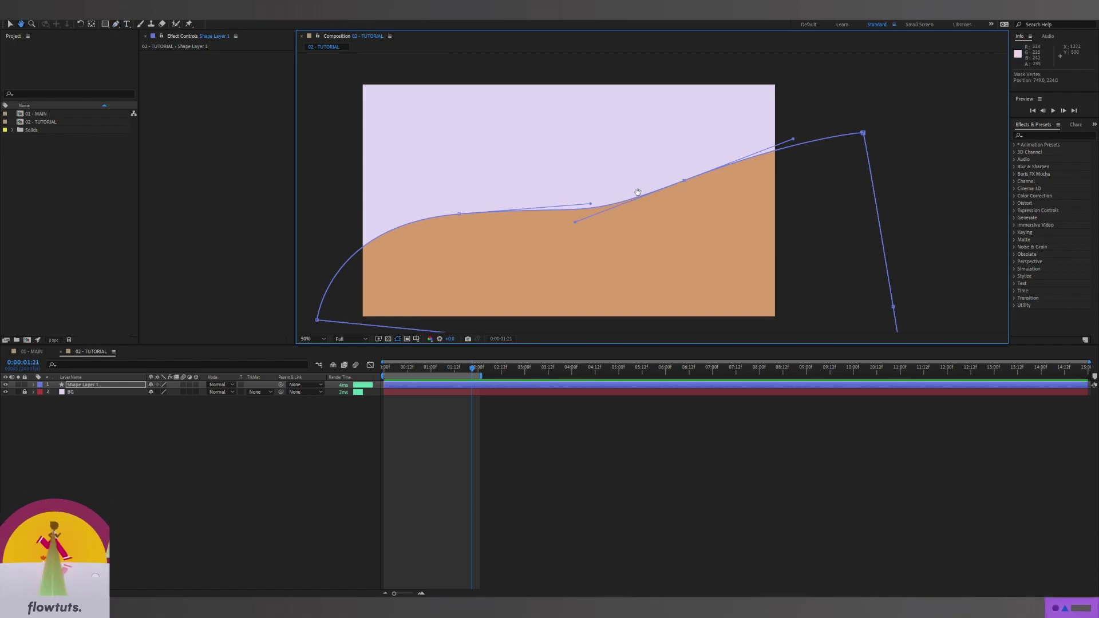
{"action": "left_click_drag", "start_coordinate": [618, 210], "coordinate": [670, 201]}
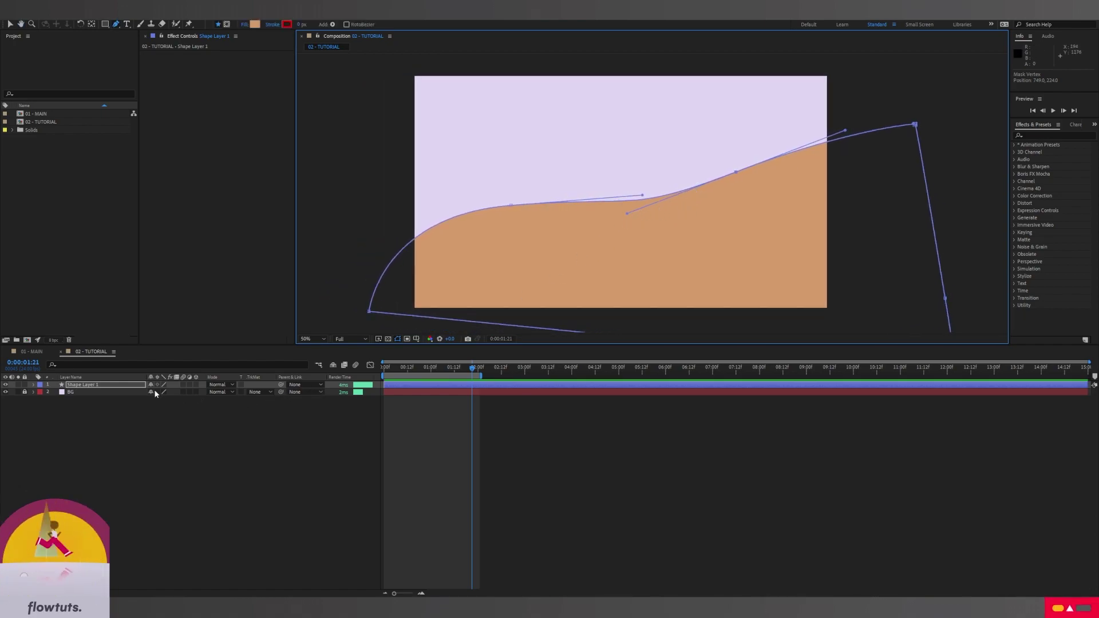
Step: Change the hill shape layer's fill to a golden yellow-orange sampled with the eyedropper
{"action": "left_click", "coordinate": [143, 385]}
{"action": "left_click", "coordinate": [256, 25]}
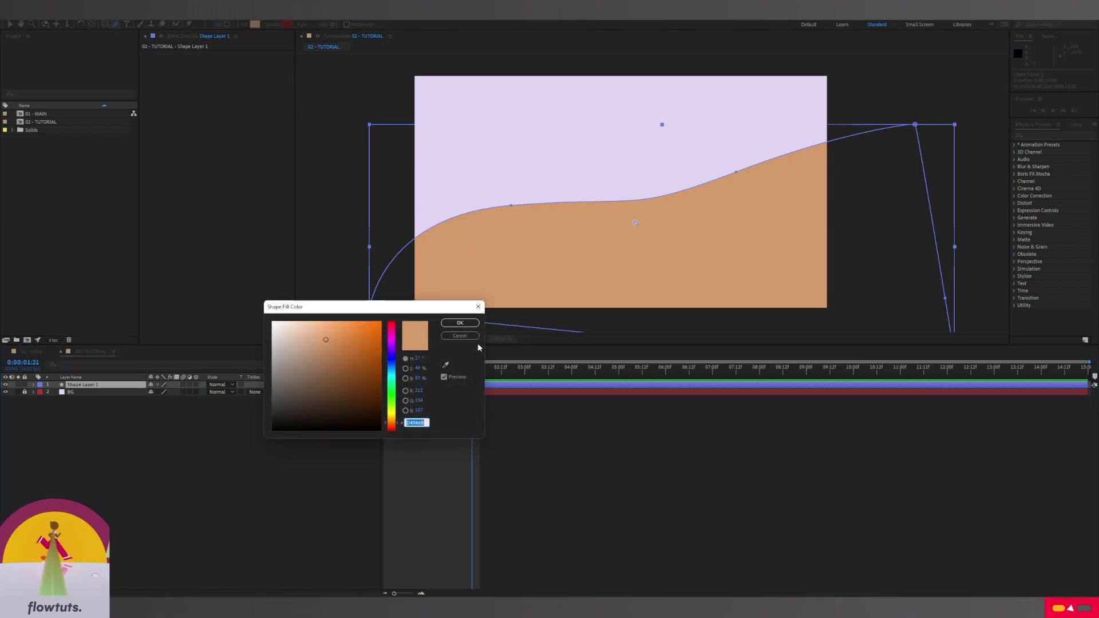
{"action": "left_click", "coordinate": [446, 365]}
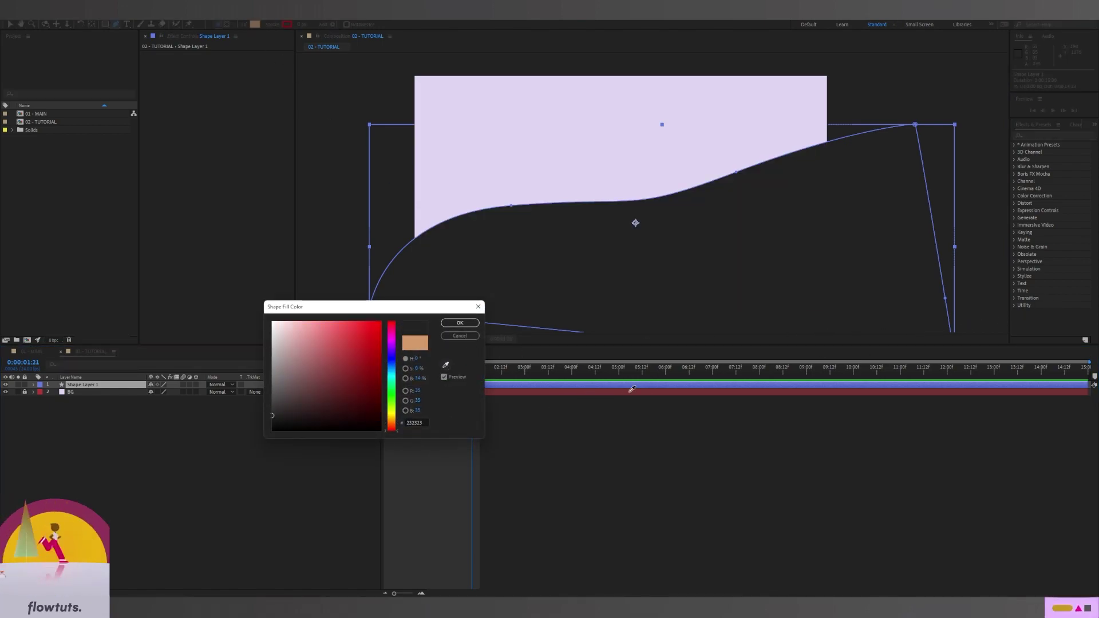
{"action": "left_click", "coordinate": [549, 608]}
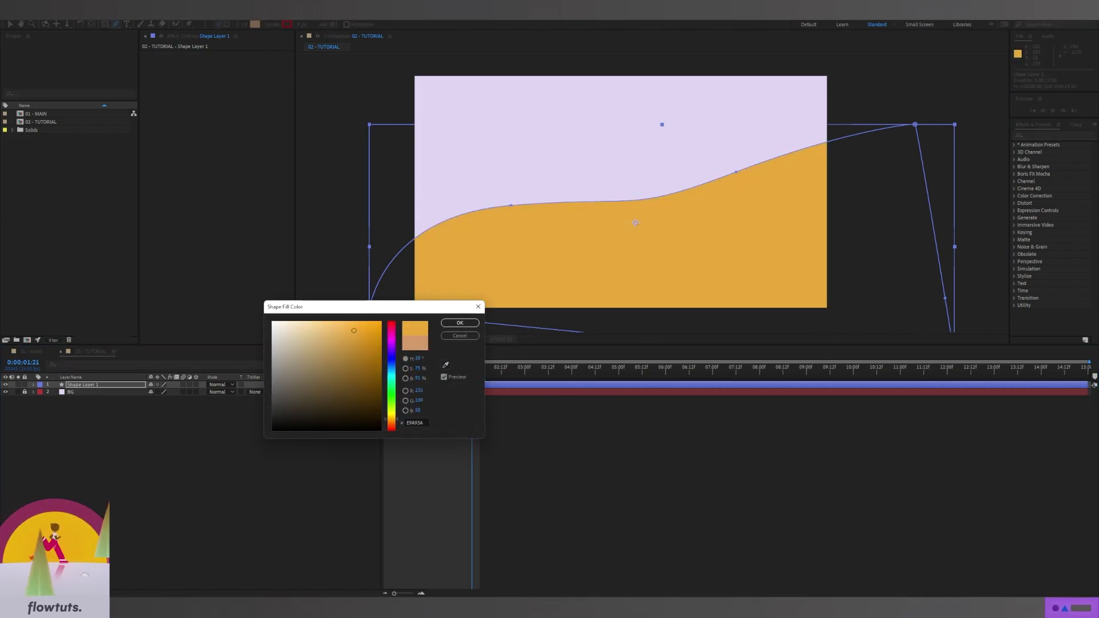
{"action": "left_click", "coordinate": [459, 324]}
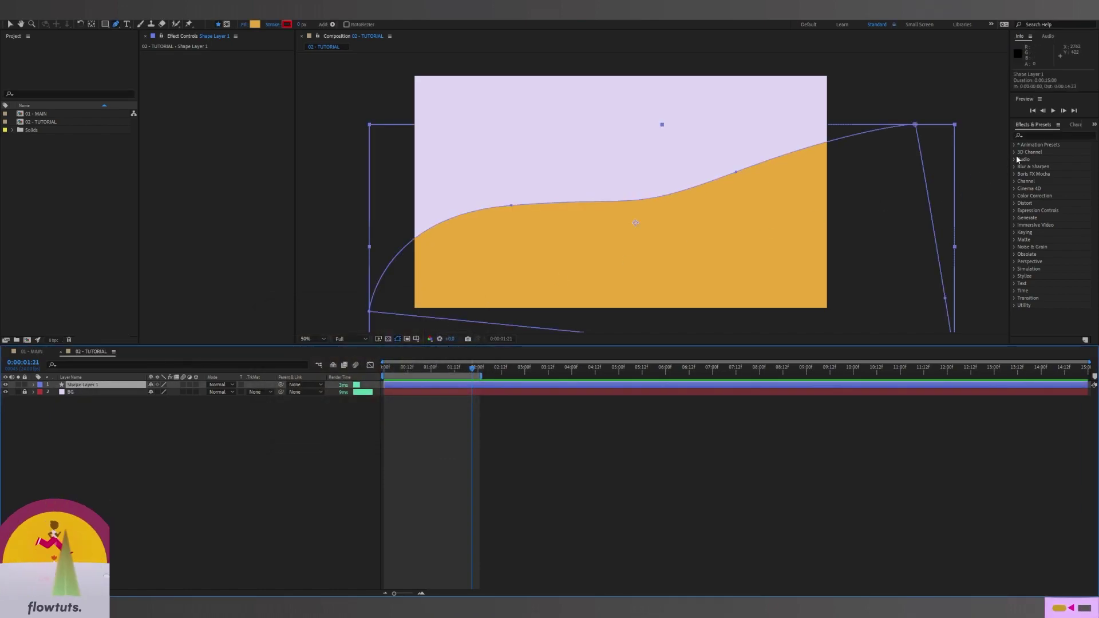
Step: Apply the Wave Warp effect to the hill shape layer and set its Pinning to All Edges
{"action": "left_click", "coordinate": [1036, 135]}
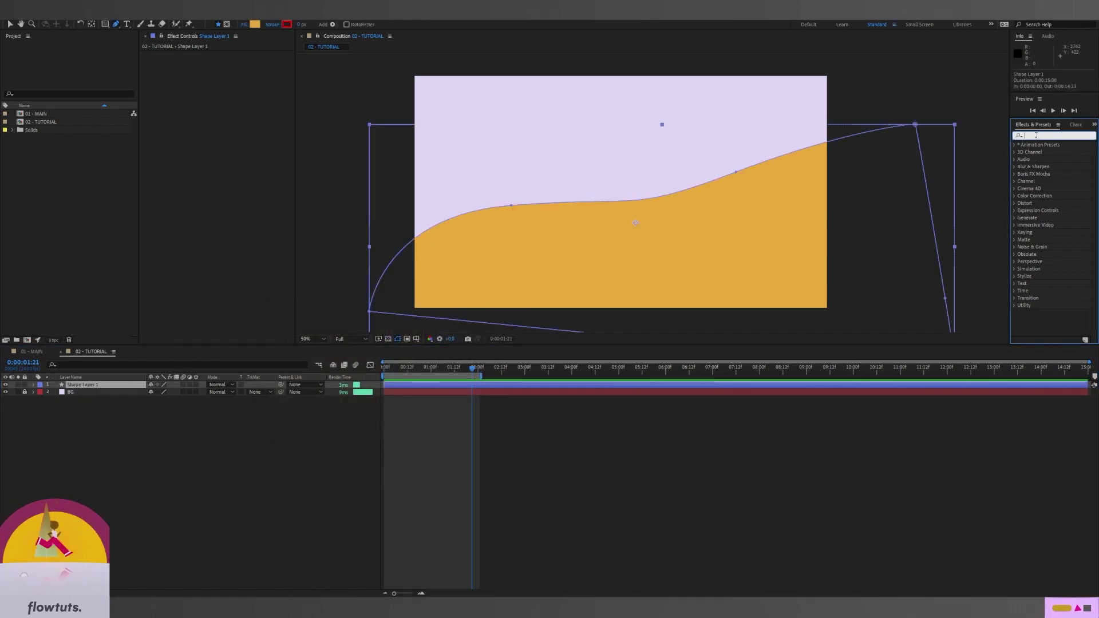
{"action": "type", "text": "wave"}
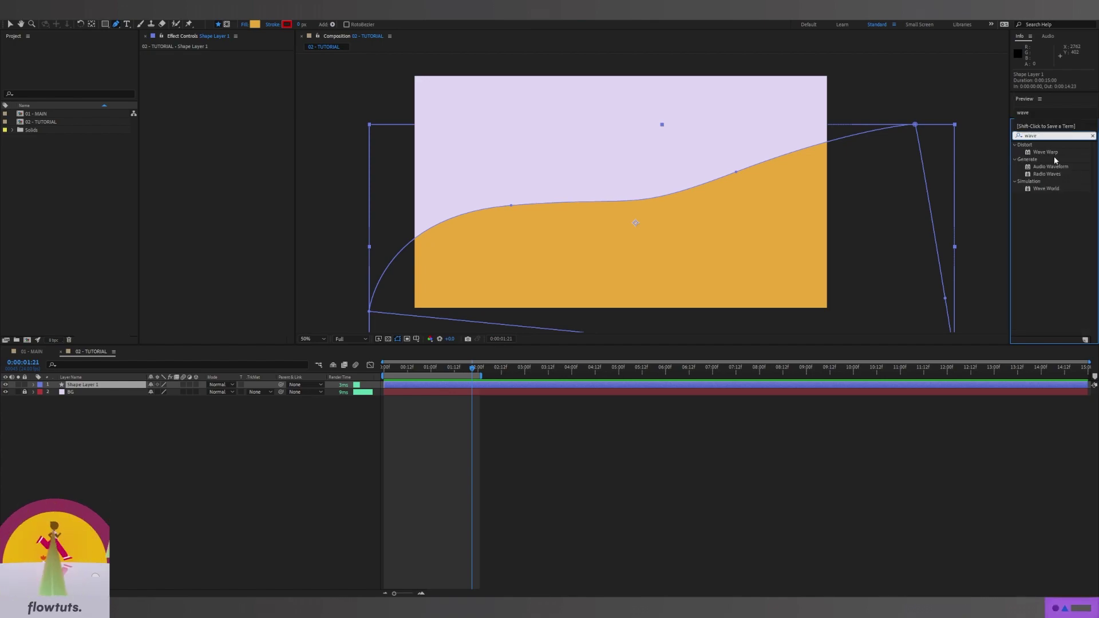
{"action": "left_click_drag", "start_coordinate": [1045, 152], "coordinate": [91, 385]}
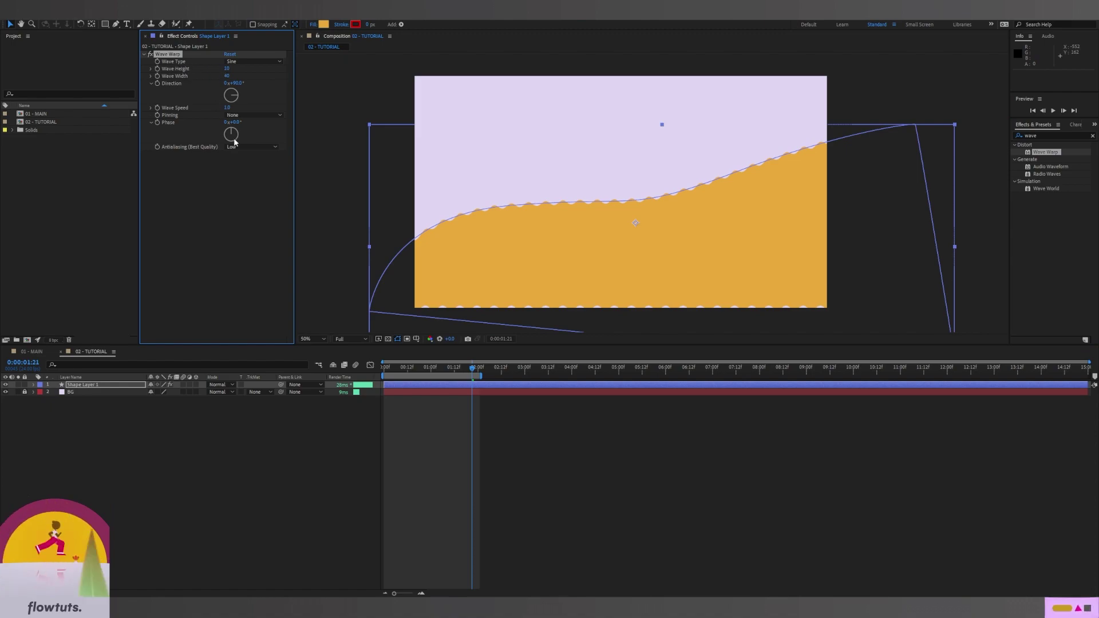
{"action": "left_click", "coordinate": [259, 114]}
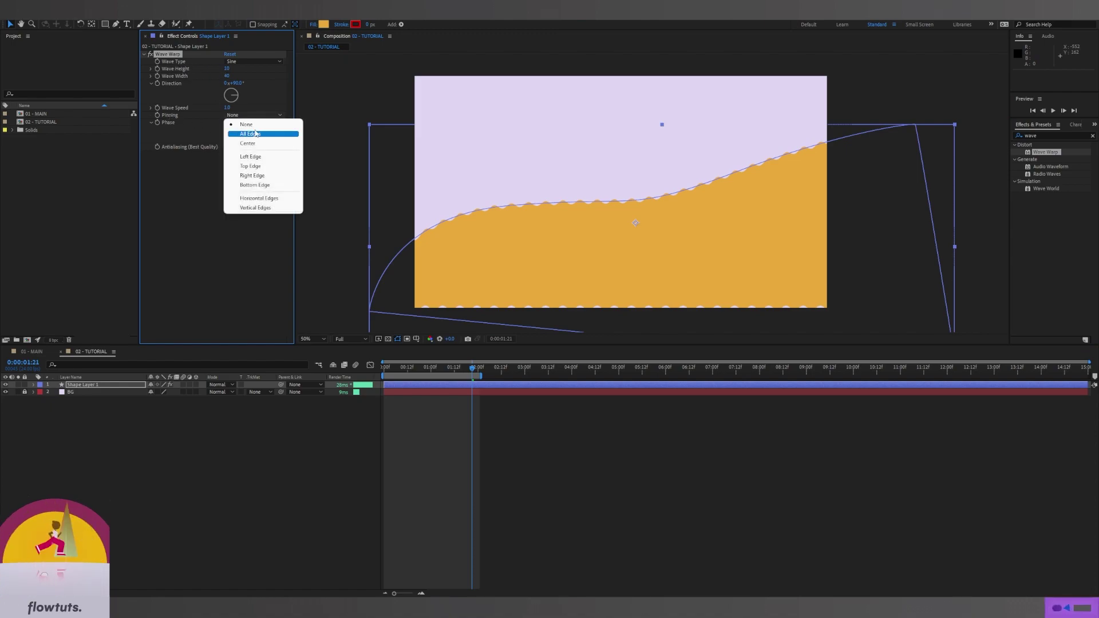
{"action": "left_click", "coordinate": [255, 133]}
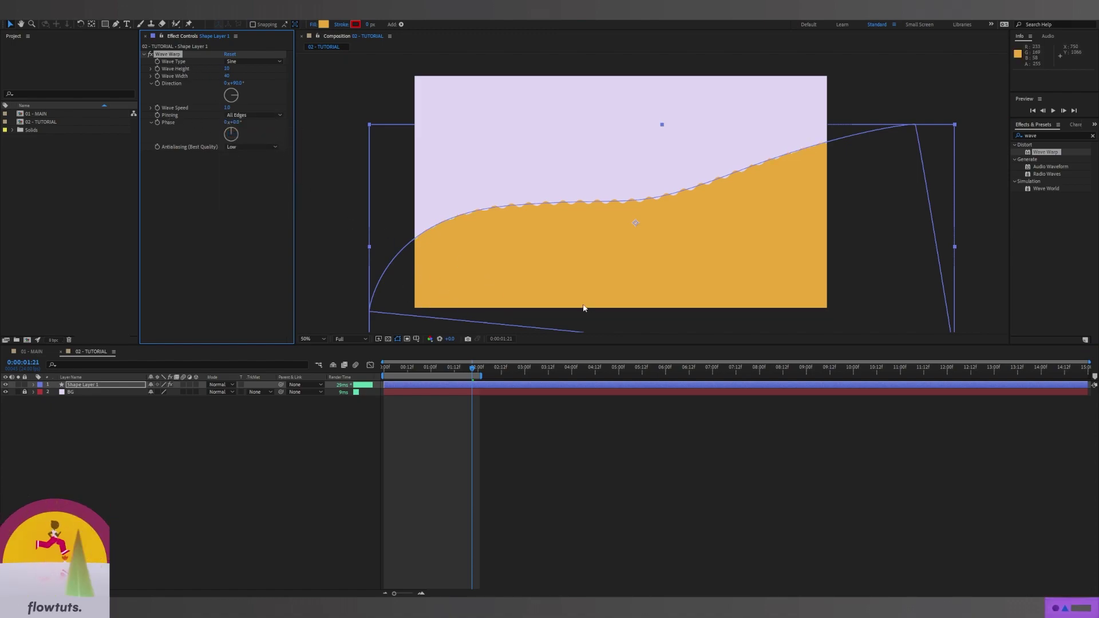
Step: Compare the Wave Warp pinning by switching it to None and back to All Edges
{"action": "left_click", "coordinate": [250, 116]}
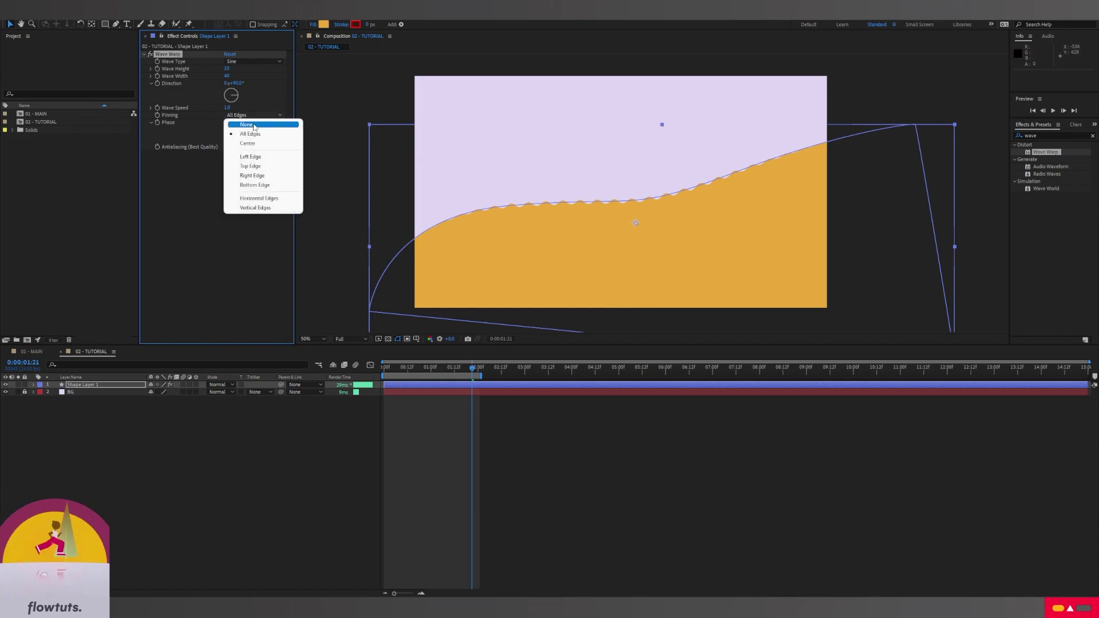
{"action": "left_click", "coordinate": [253, 123]}
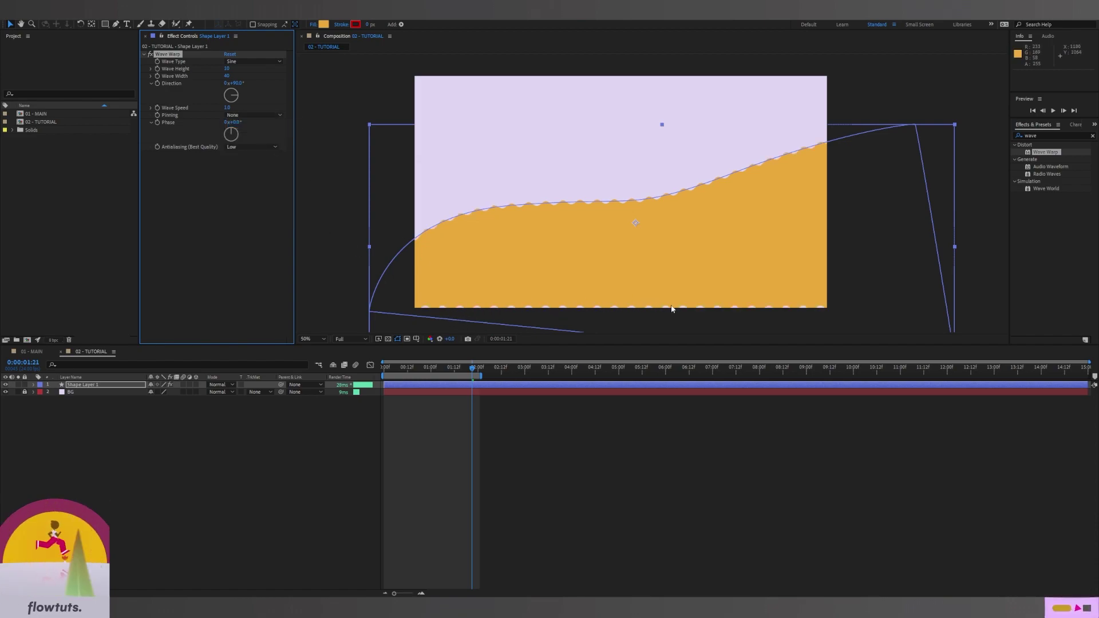
{"action": "left_click", "coordinate": [257, 114]}
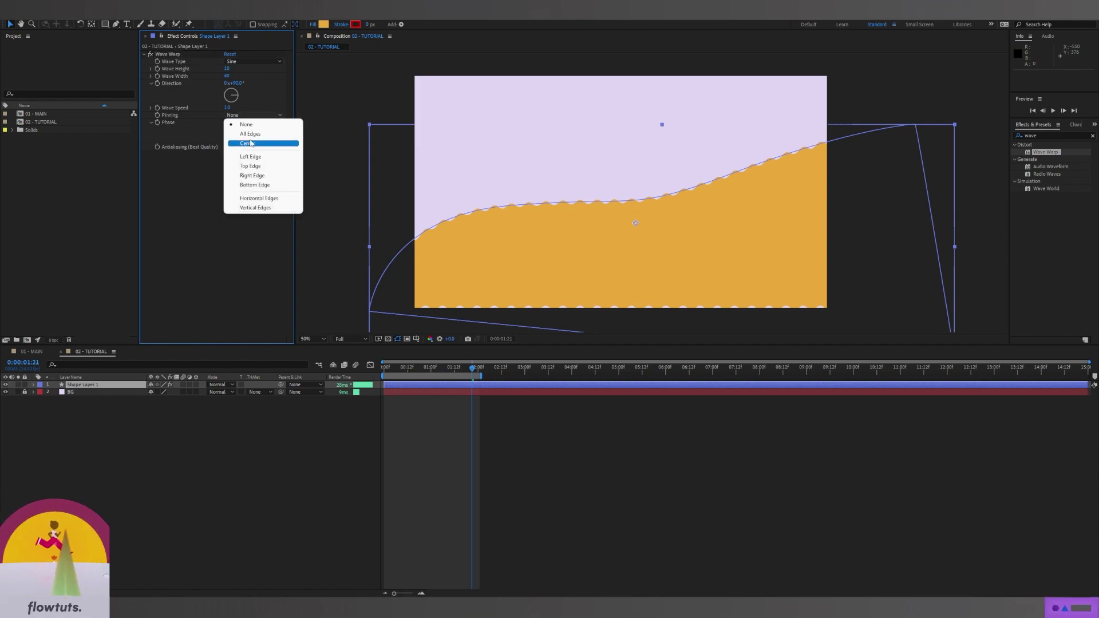
{"action": "left_click", "coordinate": [252, 135]}
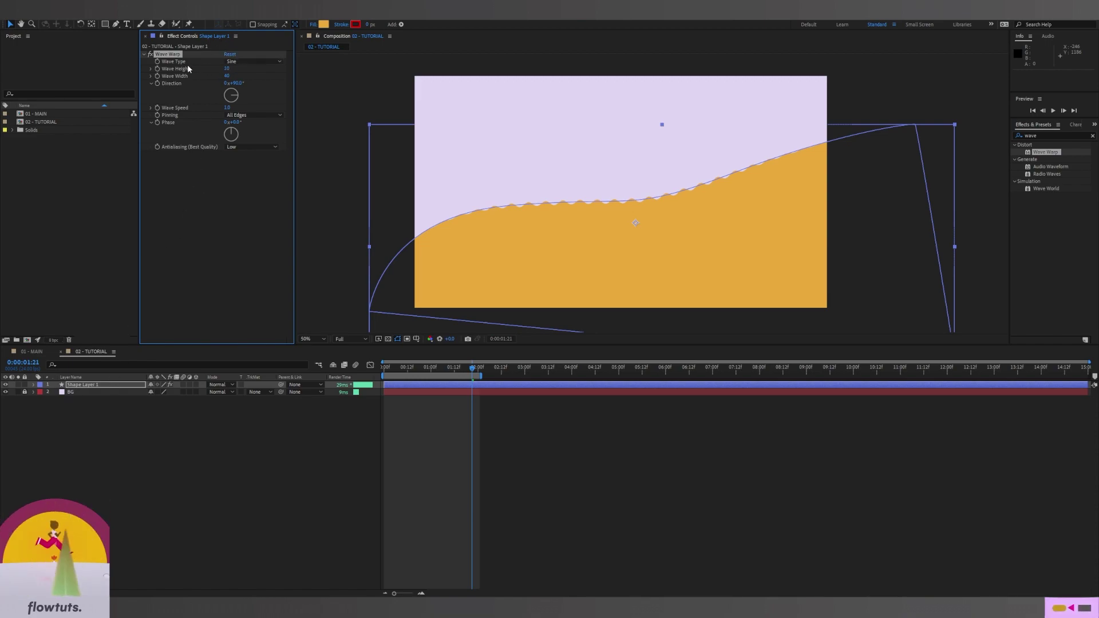
Step: Set the hill's Wave Warp wave type to Triangle
{"action": "left_click", "coordinate": [247, 62]}
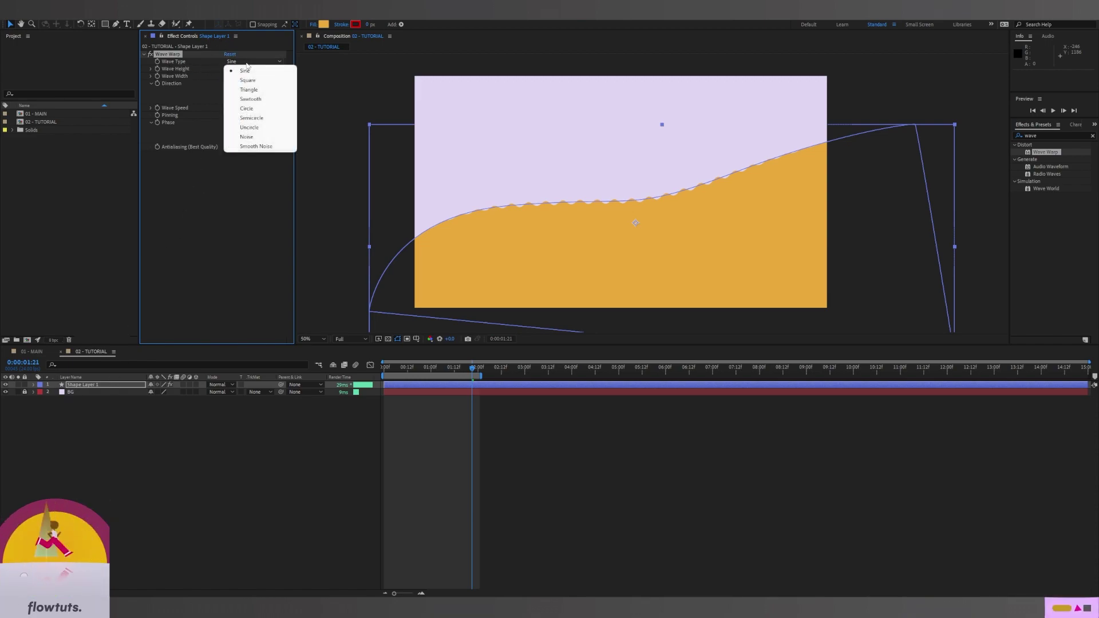
{"action": "left_click", "coordinate": [257, 90]}
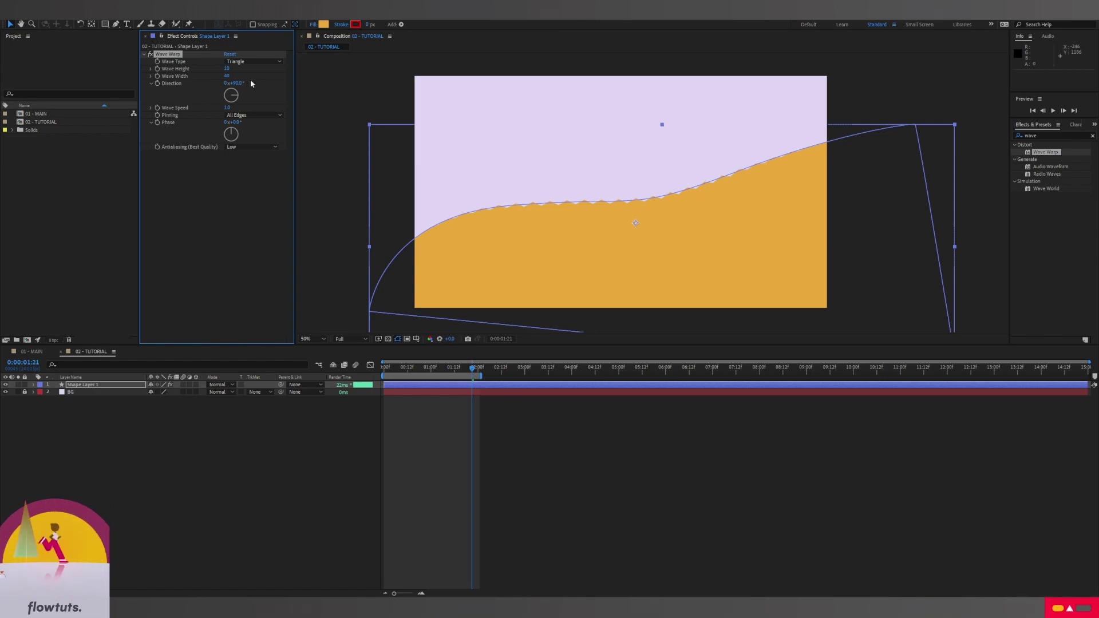
Step: Set the hill's Wave Warp height to 100 and width to 700, and preview the animation
{"action": "left_click_drag", "start_coordinate": [227, 69], "coordinate": [225, 70]}
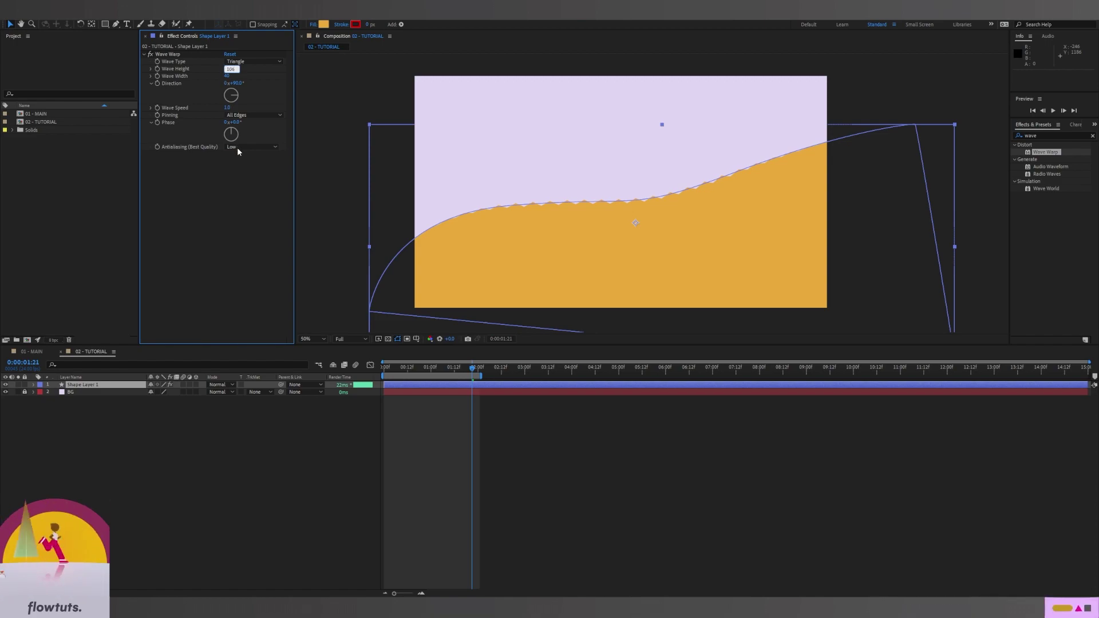
{"action": "key", "text": "Return"}
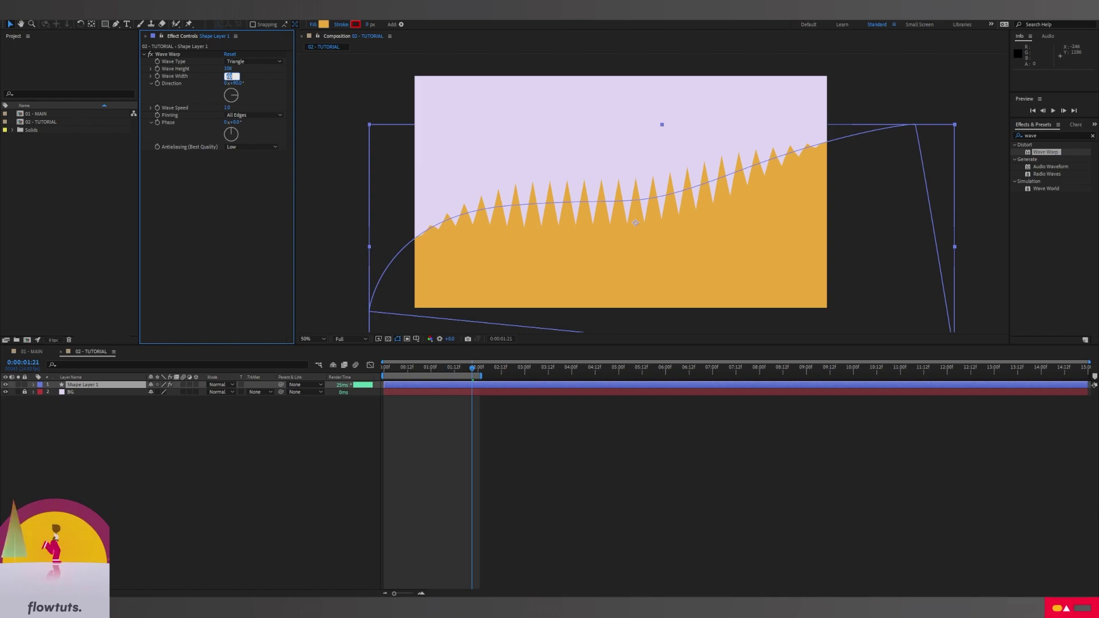
{"action": "type", "text": "700"}
{"action": "key", "text": "Return"}
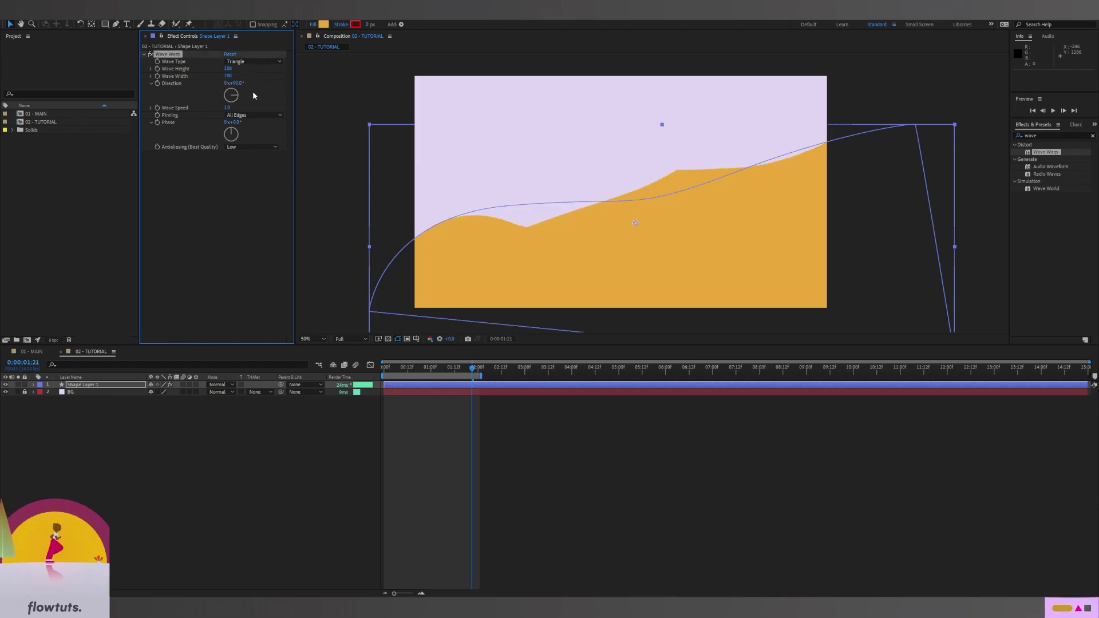
{"action": "left_click", "coordinate": [349, 370]}
{"action": "key", "text": "space"}
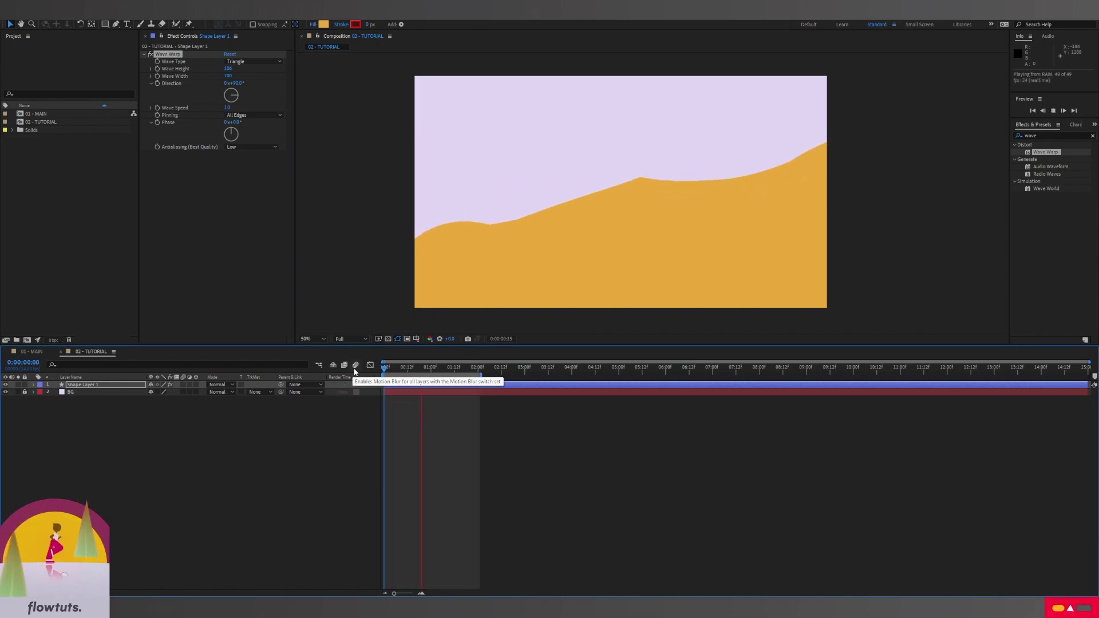
{"action": "key", "text": "space"}
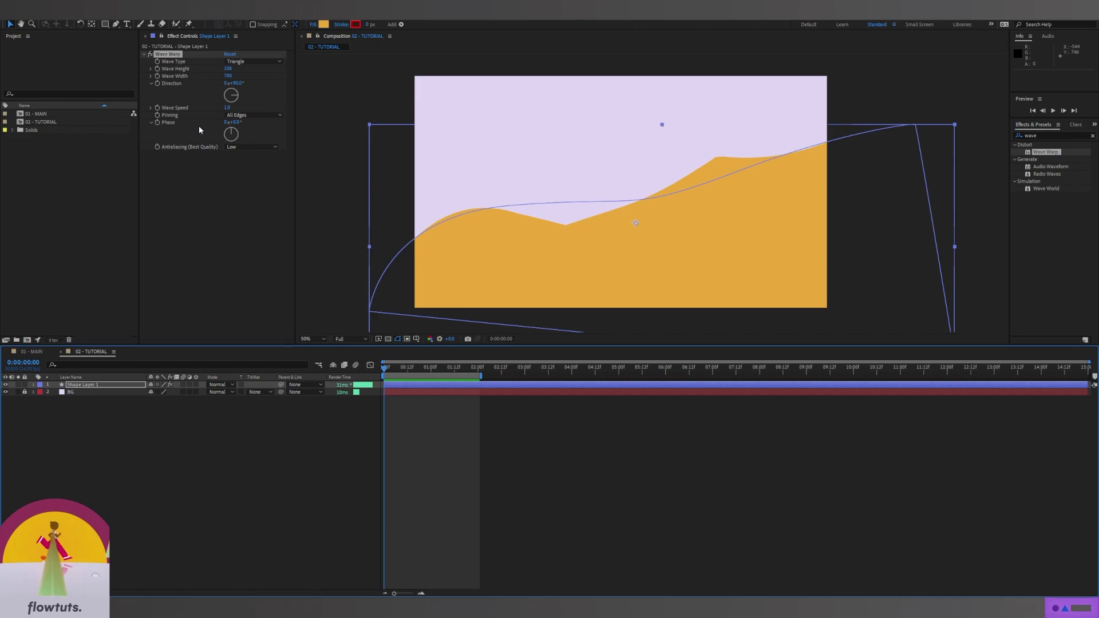
Step: Set the hill's Wave Warp phase to 140° and play back the result
{"action": "left_click", "coordinate": [236, 123]}
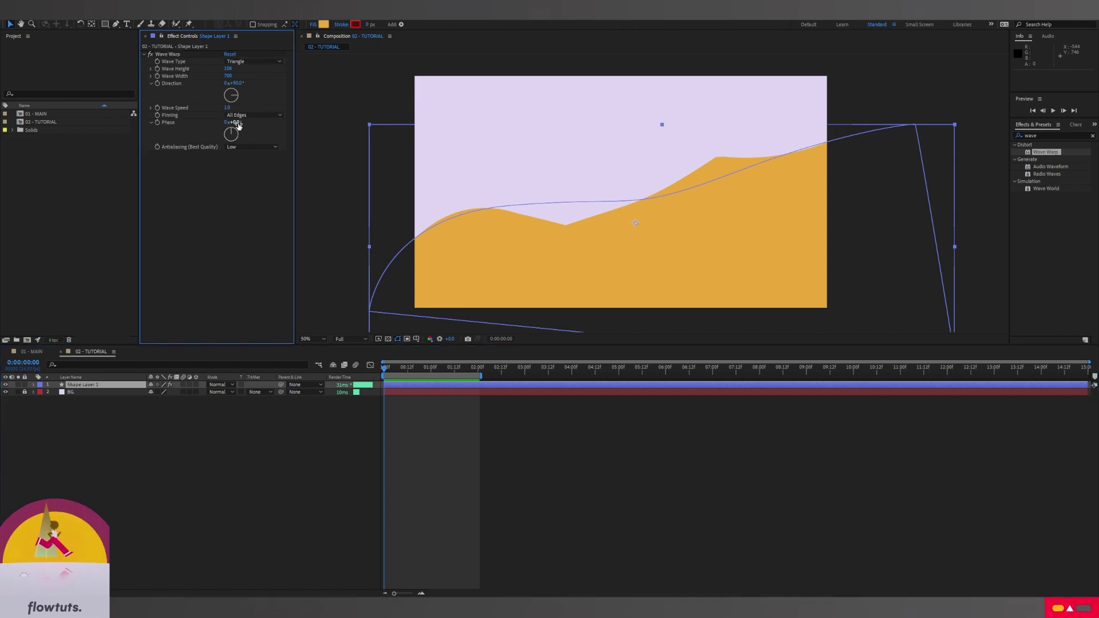
{"action": "left_click", "coordinate": [237, 123]}
{"action": "type", "text": "140"}
{"action": "key", "text": "Return"}
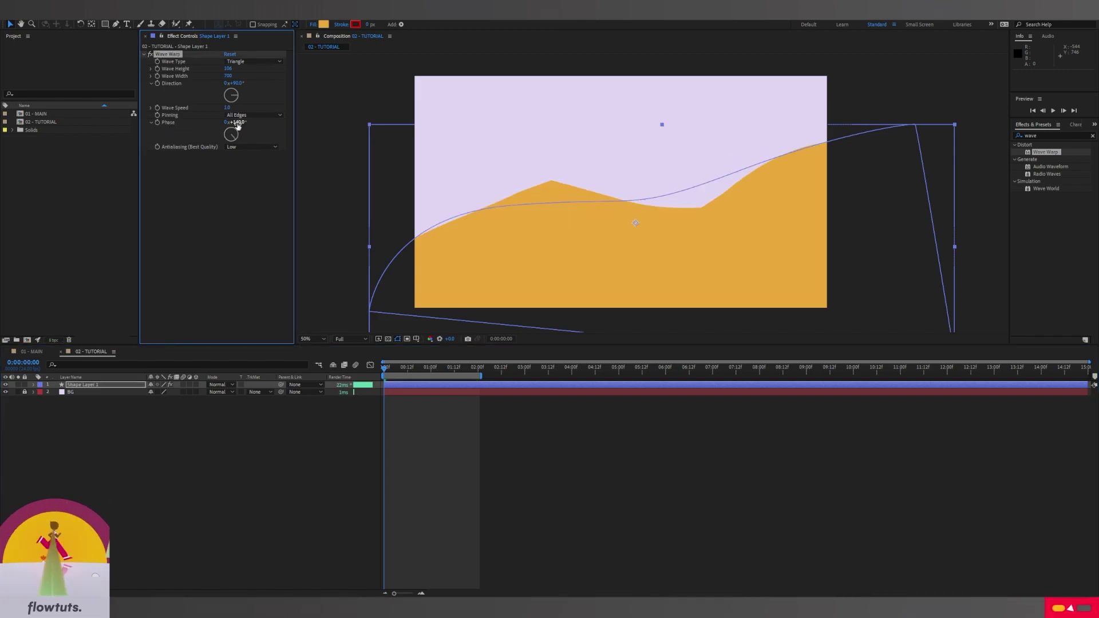
{"action": "key", "text": "space"}
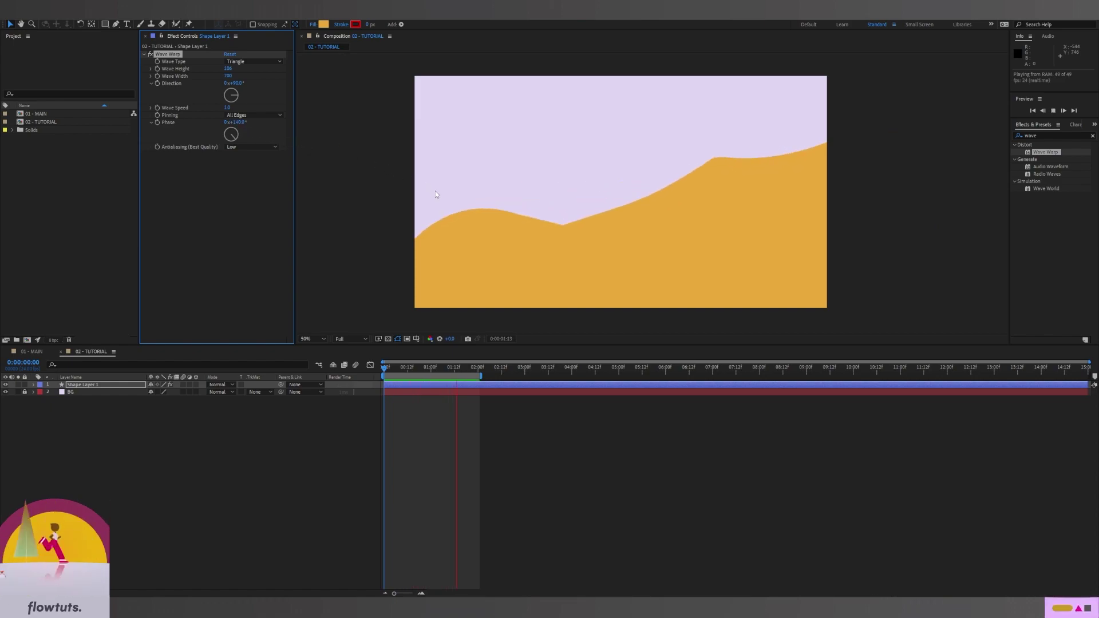
{"action": "left_click", "coordinate": [350, 394]}
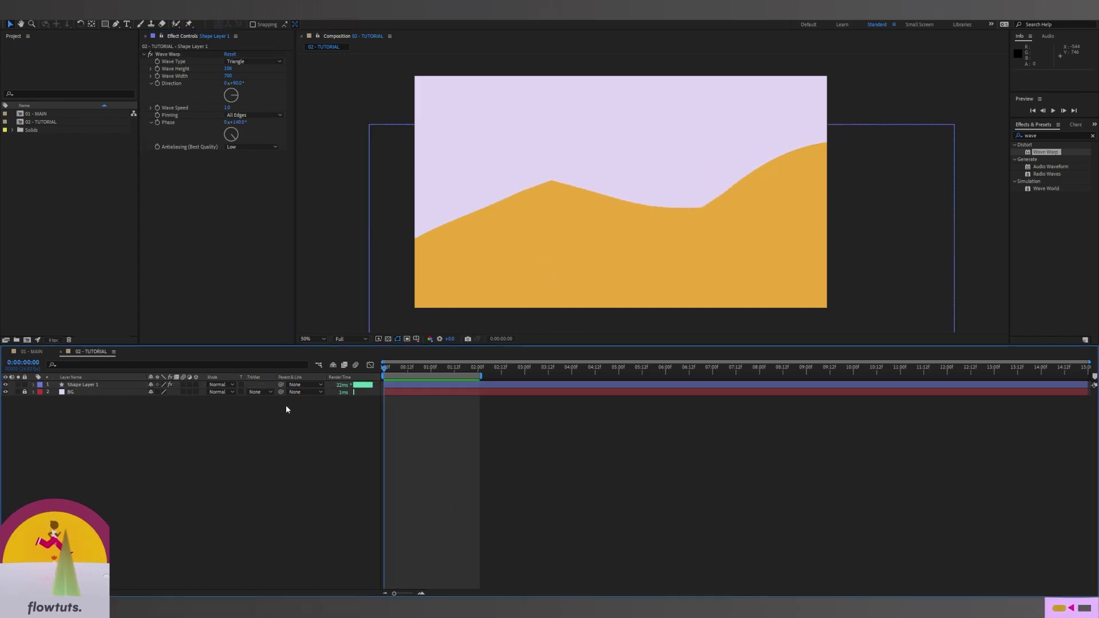
Step: Find the Gradient Ramp effect and apply it to the hill shape layer
{"action": "left_click", "coordinate": [115, 384]}
{"action": "left_click_drag", "start_coordinate": [1040, 136], "coordinate": [930, 146]}
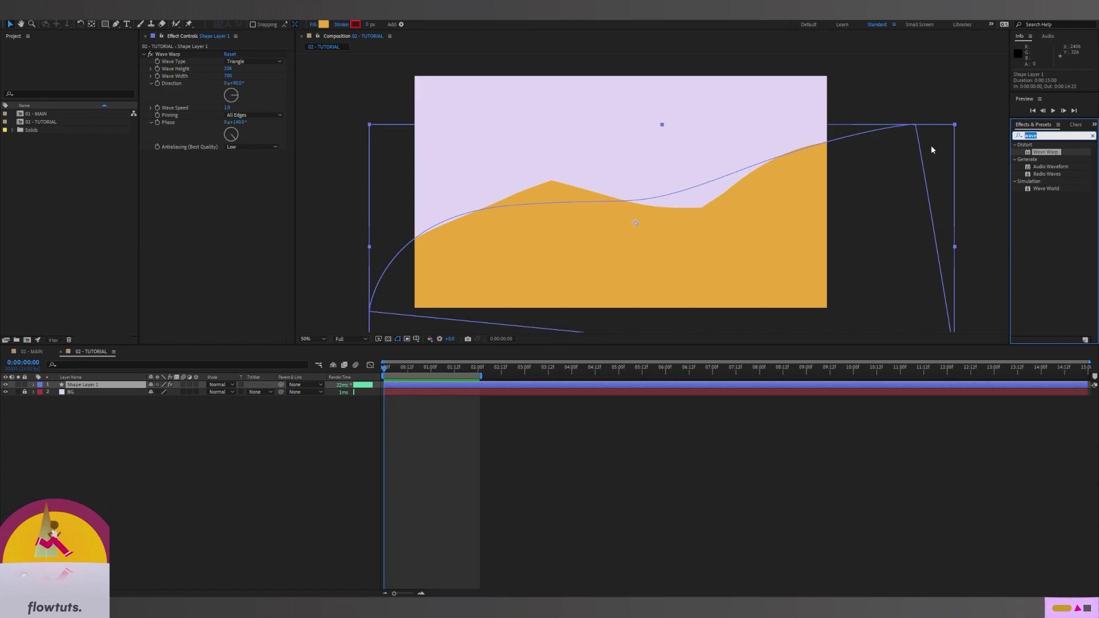
{"action": "type", "text": "gera"}
{"action": "key", "text": "BackSpace"}
{"action": "key", "text": "BackSpace"}
{"action": "key", "text": "BackSpace"}
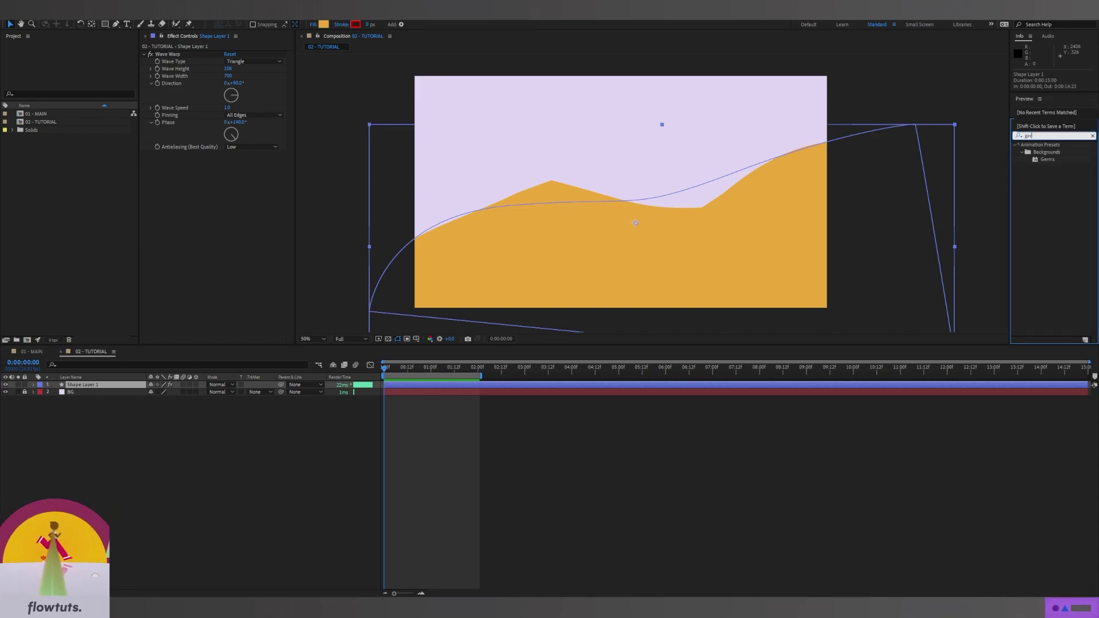
{"action": "type", "text": "rd"}
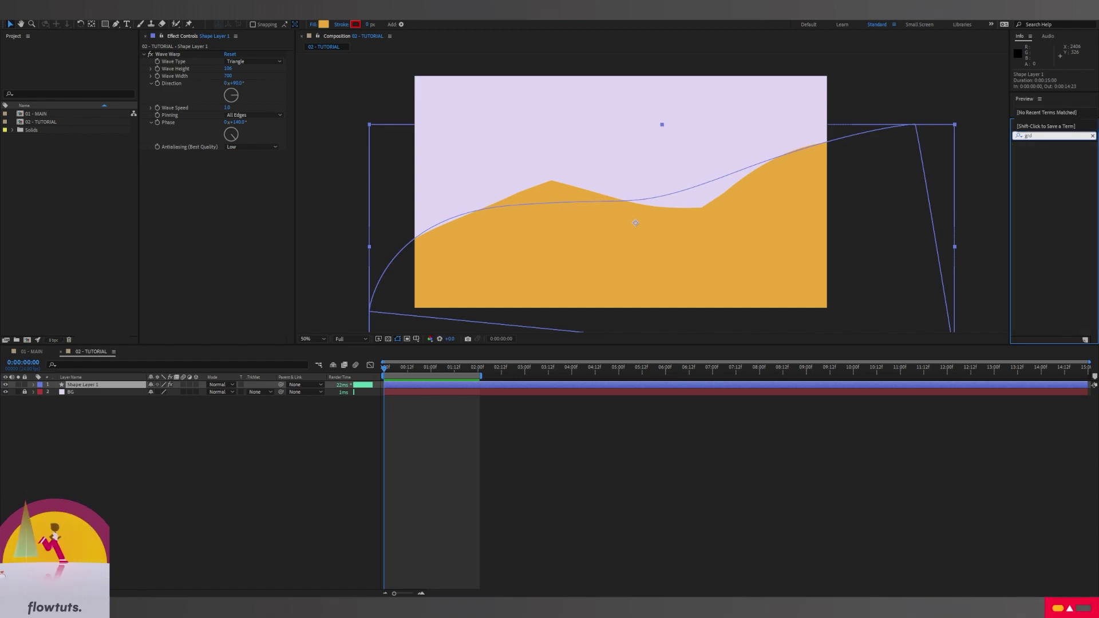
{"action": "key", "text": "BackSpace"}
{"action": "key", "text": "BackSpace"}
{"action": "type", "text": "ad"}
{"action": "left_click", "coordinate": [1045, 232]}
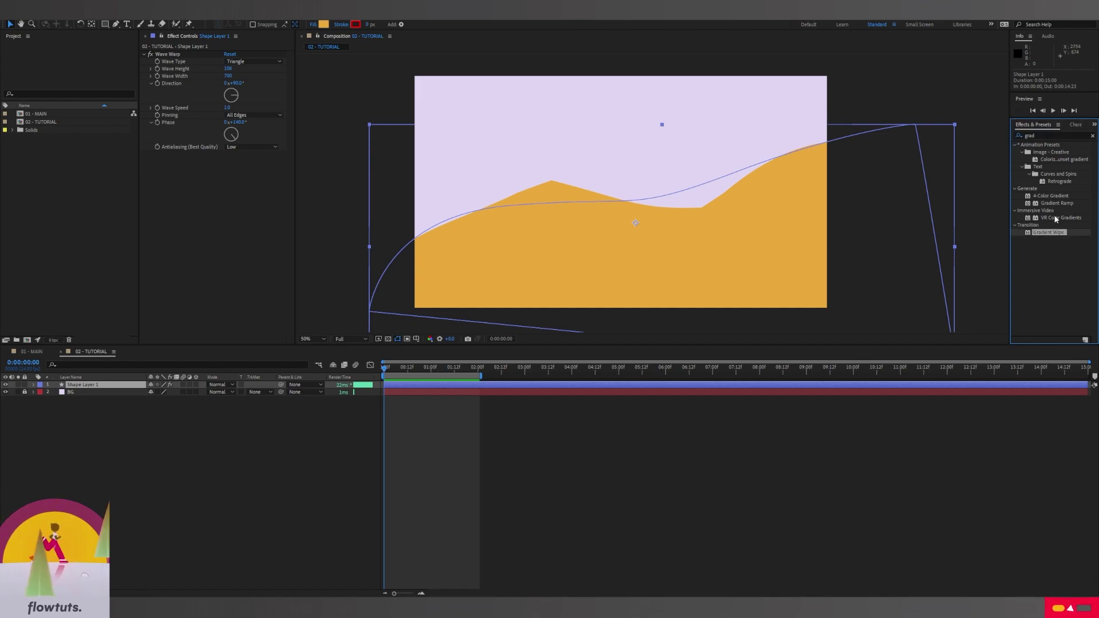
{"action": "left_click_drag", "start_coordinate": [1062, 201], "coordinate": [95, 389]}
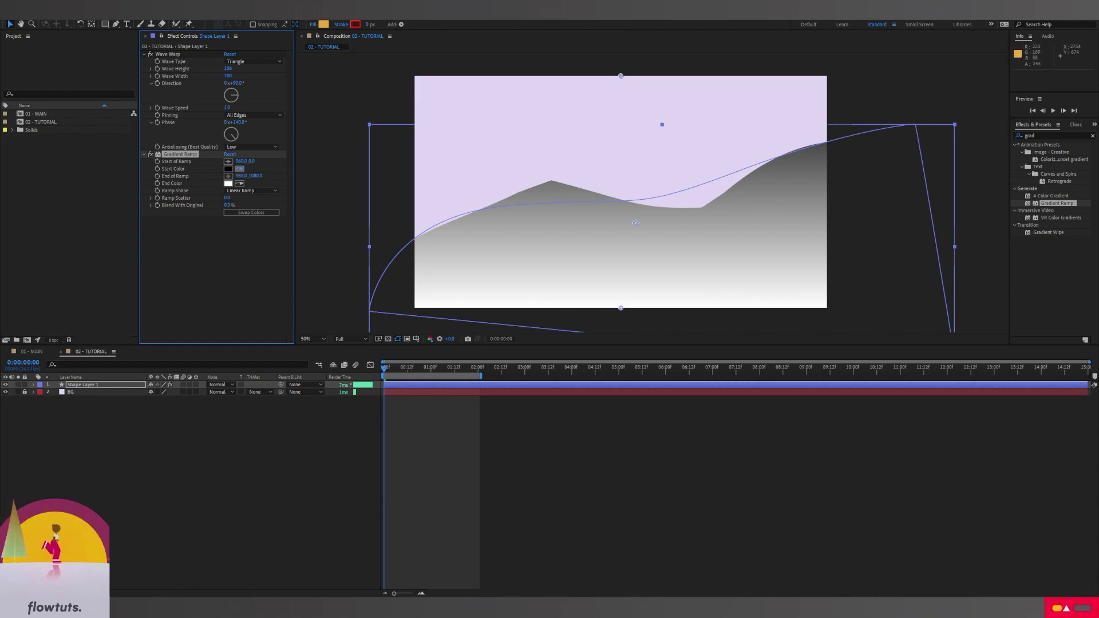
Step: Color the hill's Gradient Ramp from the fill's orange to a sampled yellow, with the ramp end at 1190, 1130
{"action": "left_click", "coordinate": [323, 24]}
{"action": "left_click", "coordinate": [241, 183]}
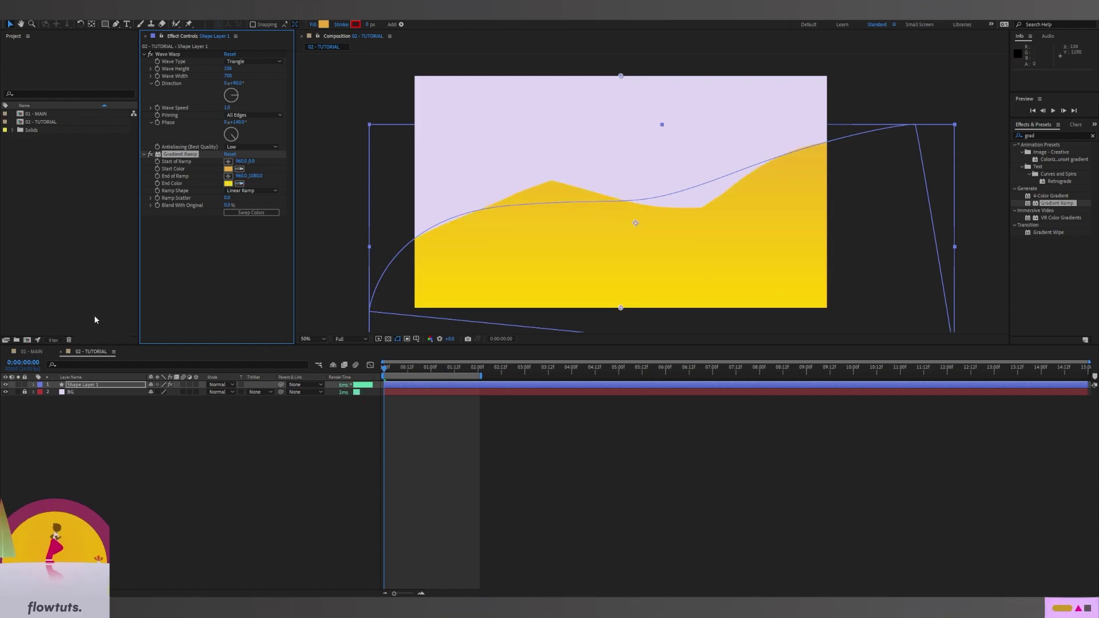
{"action": "left_click", "coordinate": [118, 404]}
Step: Apply Fast Box Blur to the hill shape layer with a blur radius of 90
{"action": "left_click", "coordinate": [118, 387]}
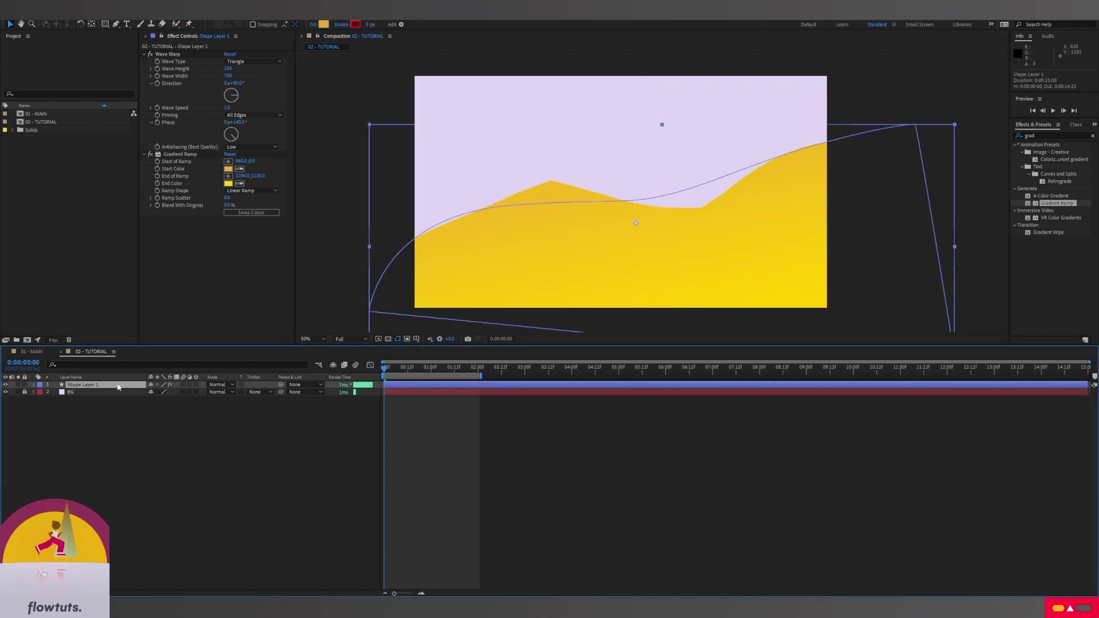
{"action": "double_click", "coordinate": [1045, 135]}
{"action": "type", "text": "fast"}
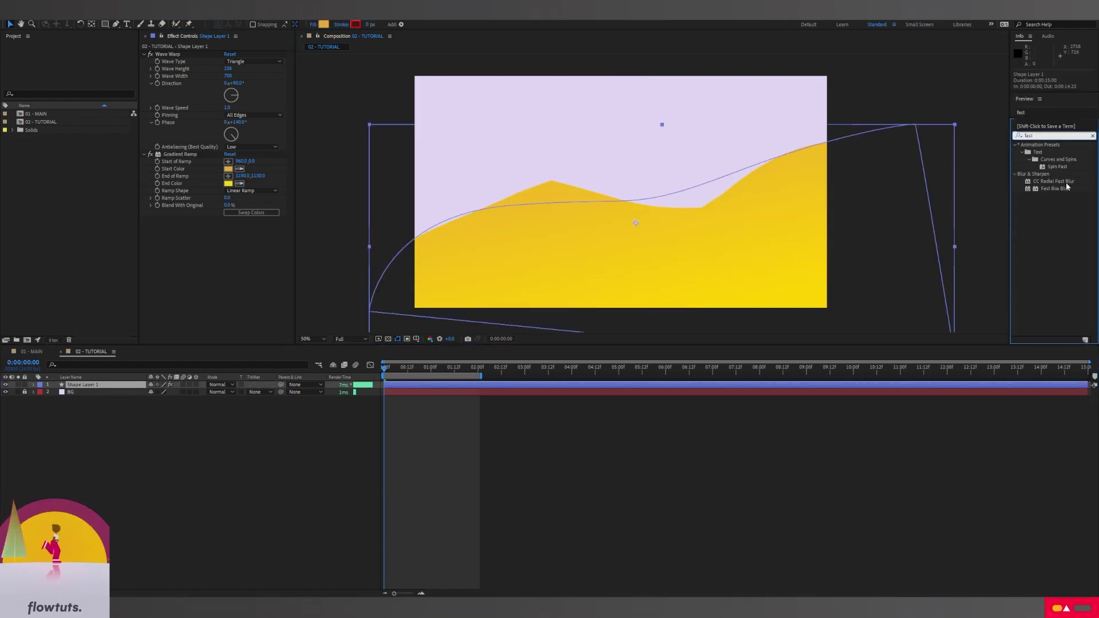
{"action": "left_click_drag", "start_coordinate": [1067, 186], "coordinate": [227, 230]}
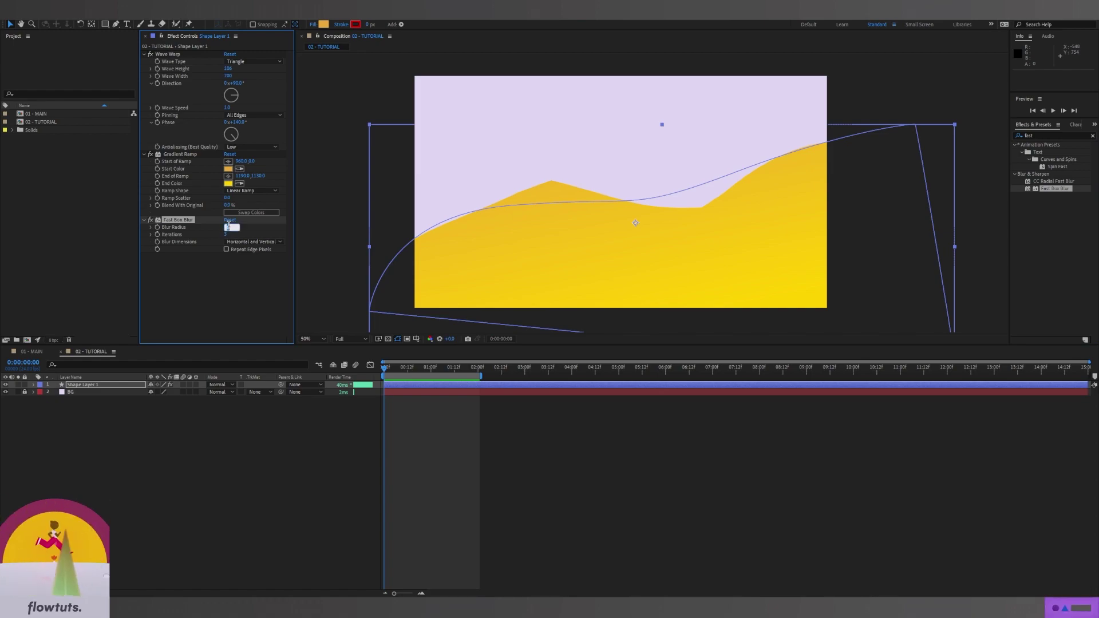
{"action": "key", "text": "Return"}
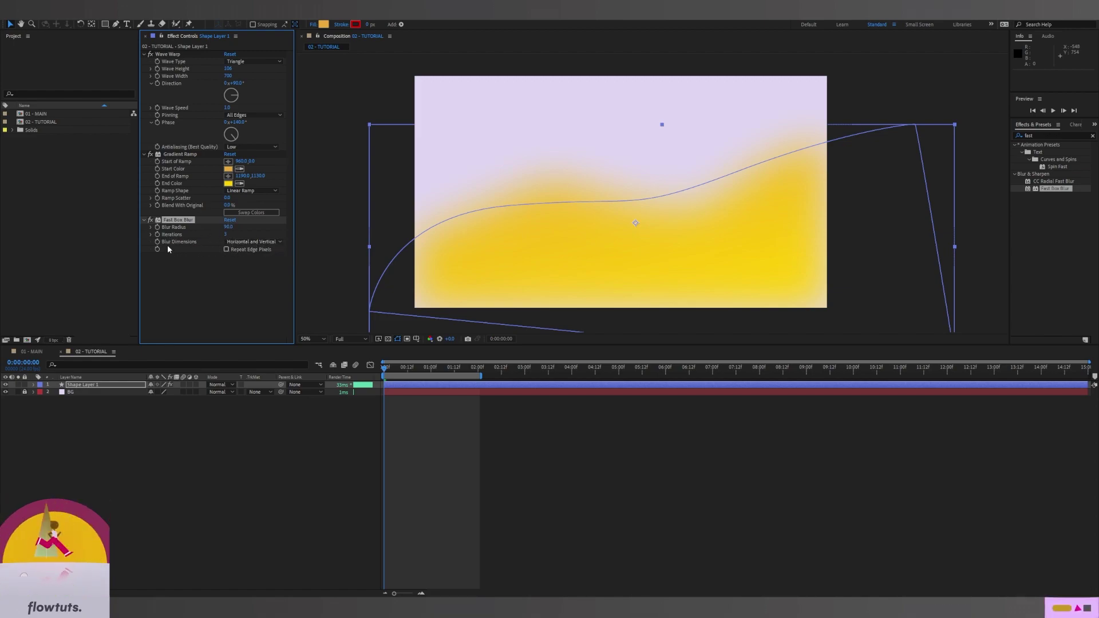
Step: Restrict the hill's Fast Box Blur to Horizontal with Repeat Edge Pixels enabled, and preview the animation
{"action": "left_click", "coordinate": [247, 241]}
{"action": "left_click", "coordinate": [255, 261]}
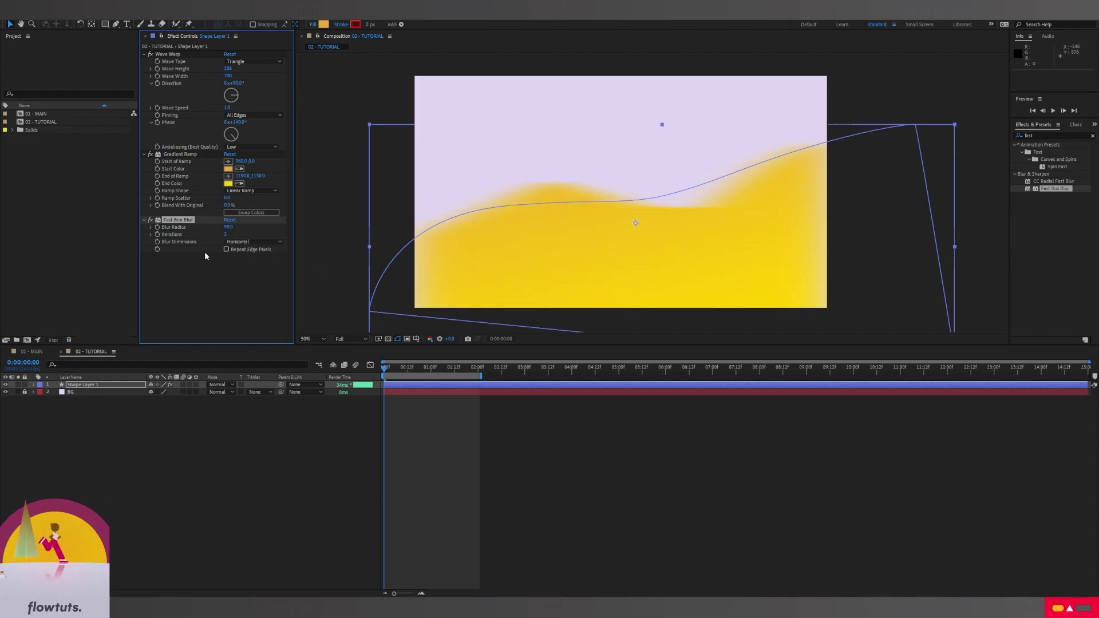
{"action": "left_click", "coordinate": [226, 250]}
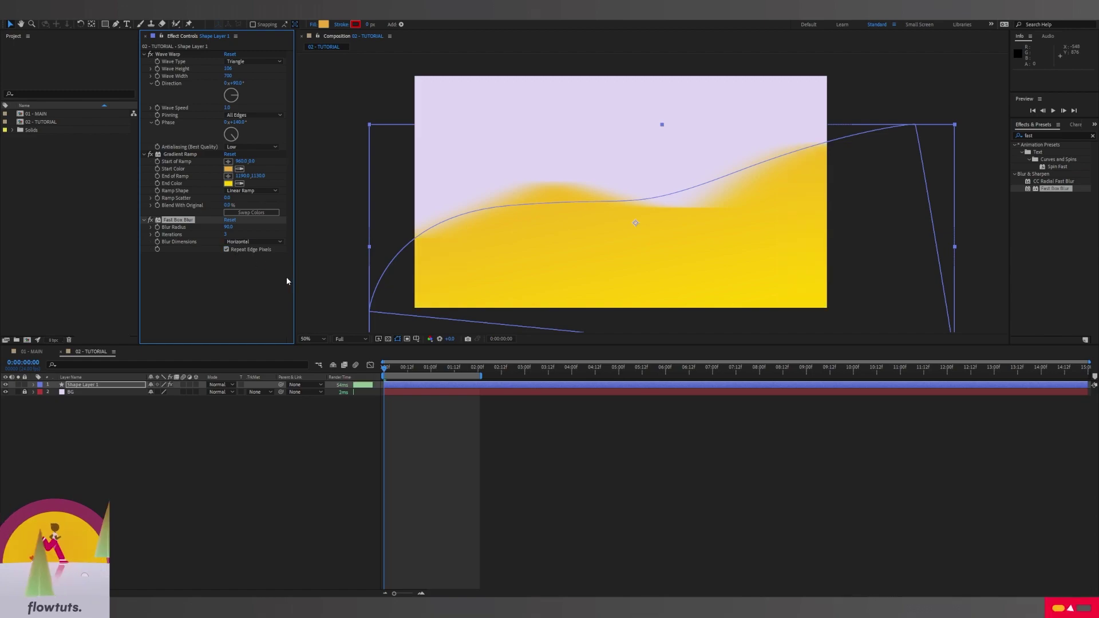
{"action": "key", "text": "space"}
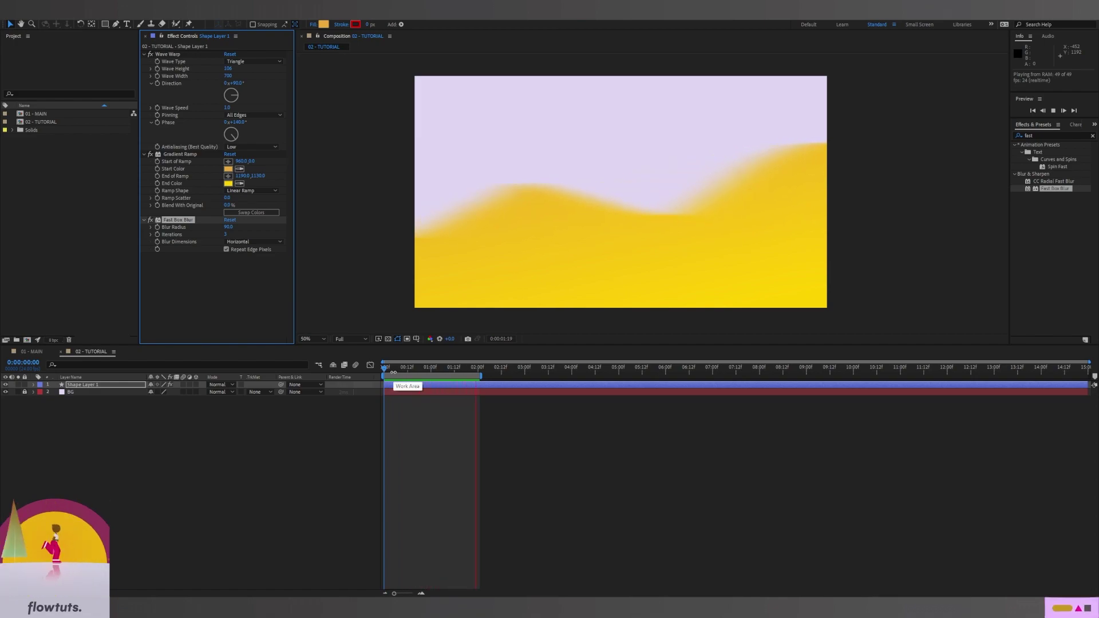
Step: Duplicate the hill shape layer and change the copy's Gradient Ramp start color to magenta sampled from the logo
{"action": "left_click", "coordinate": [117, 385]}
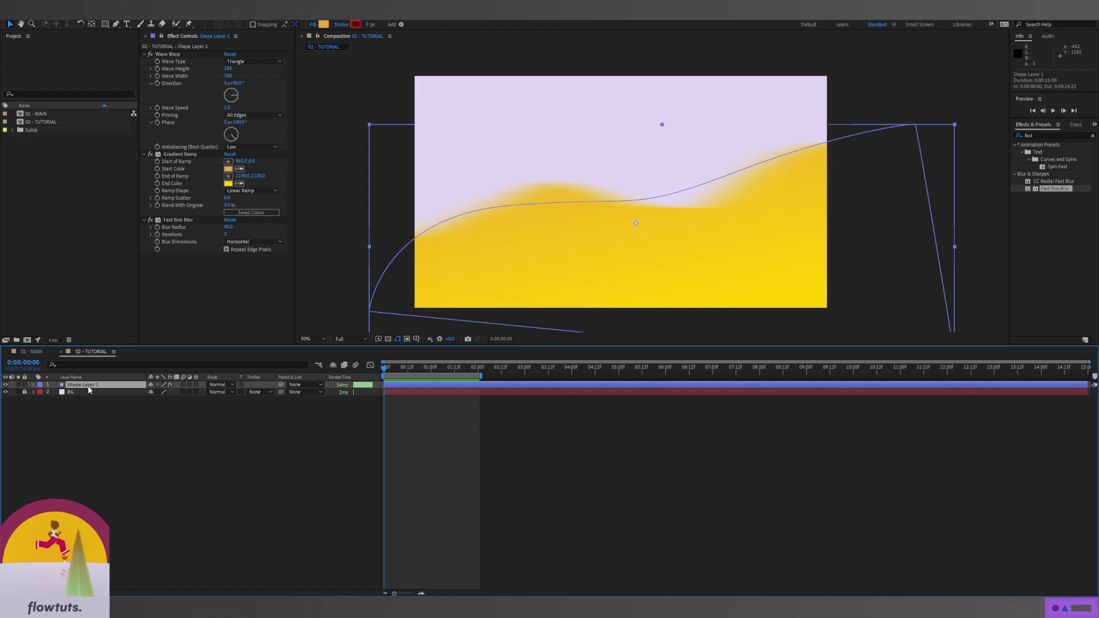
{"action": "key", "text": "ctrl+d"}
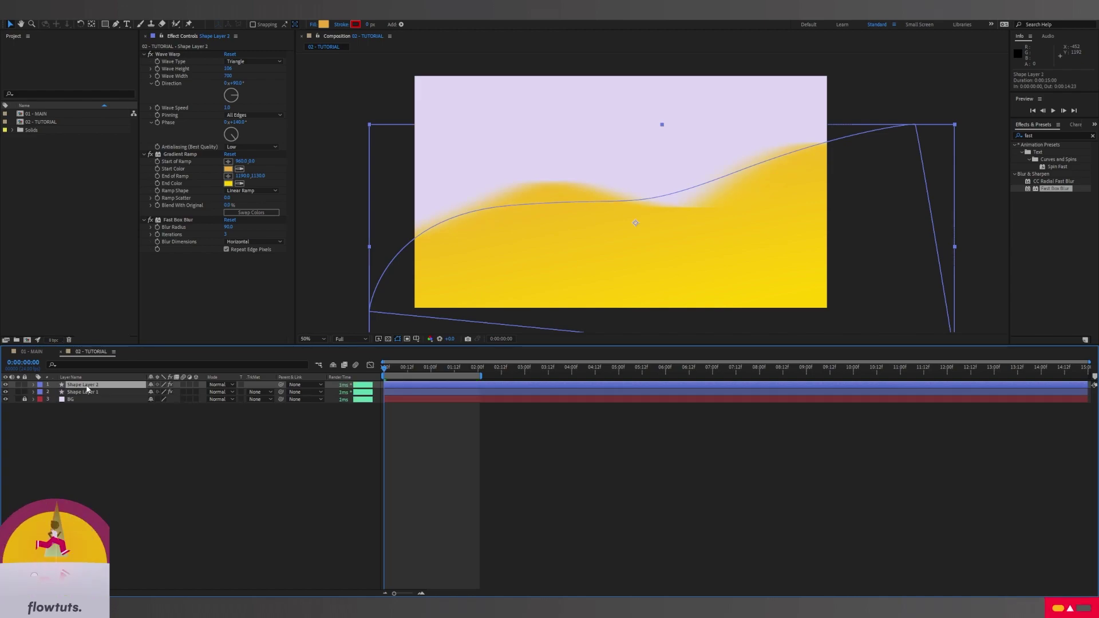
{"action": "left_click", "coordinate": [239, 169]}
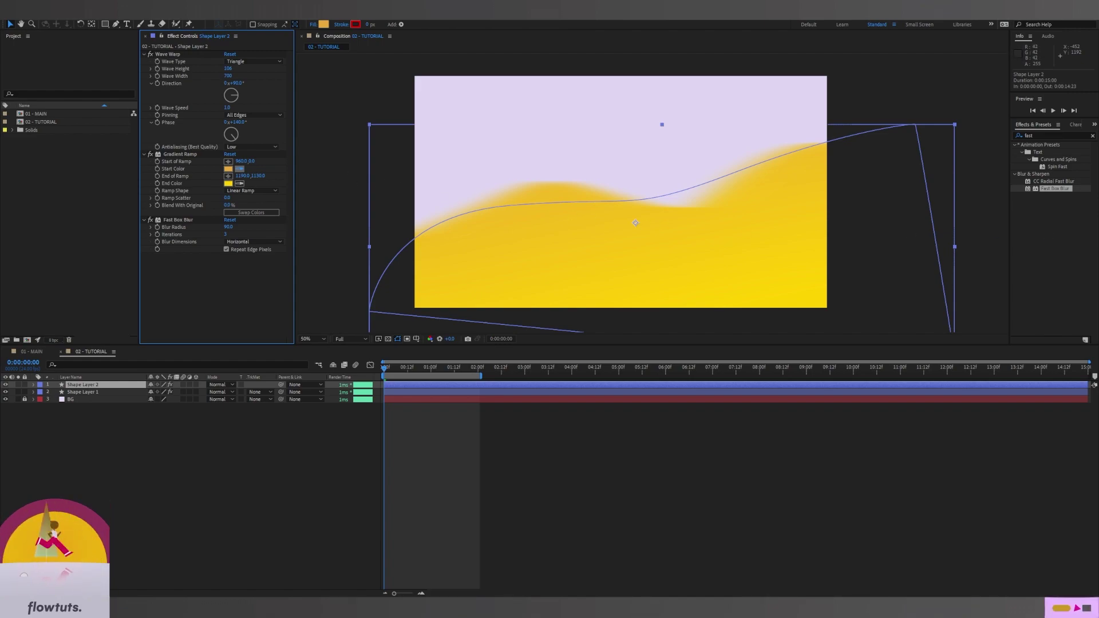
{"action": "left_click", "coordinate": [53, 543]}
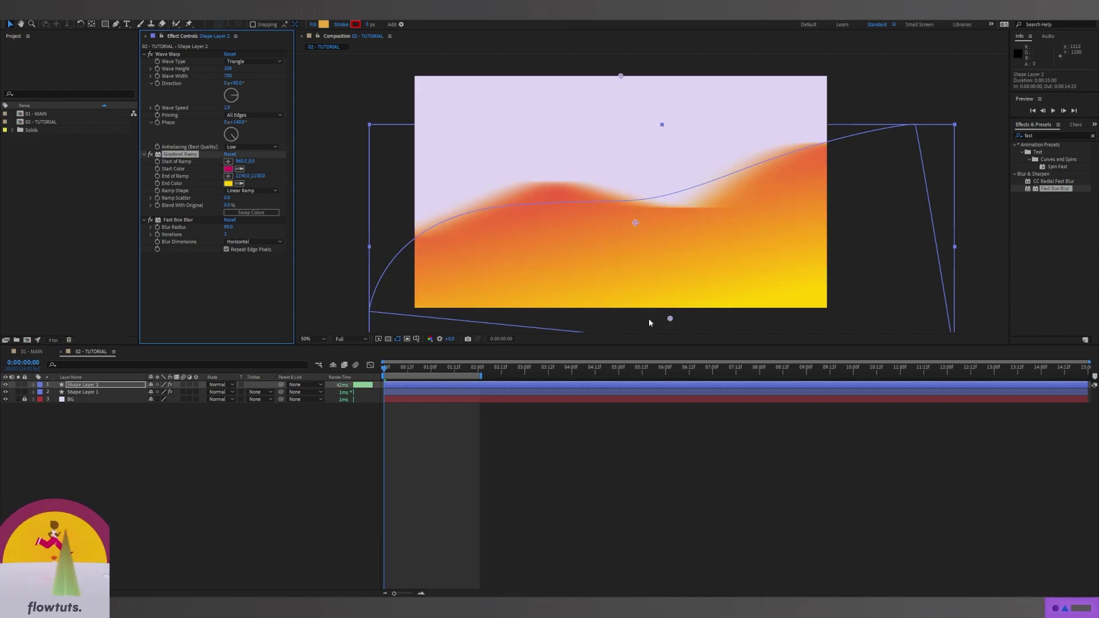
Step: Set the duplicated hill's Wave Warp phase to 0° and preview both hills moving
{"action": "left_click", "coordinate": [89, 386]}
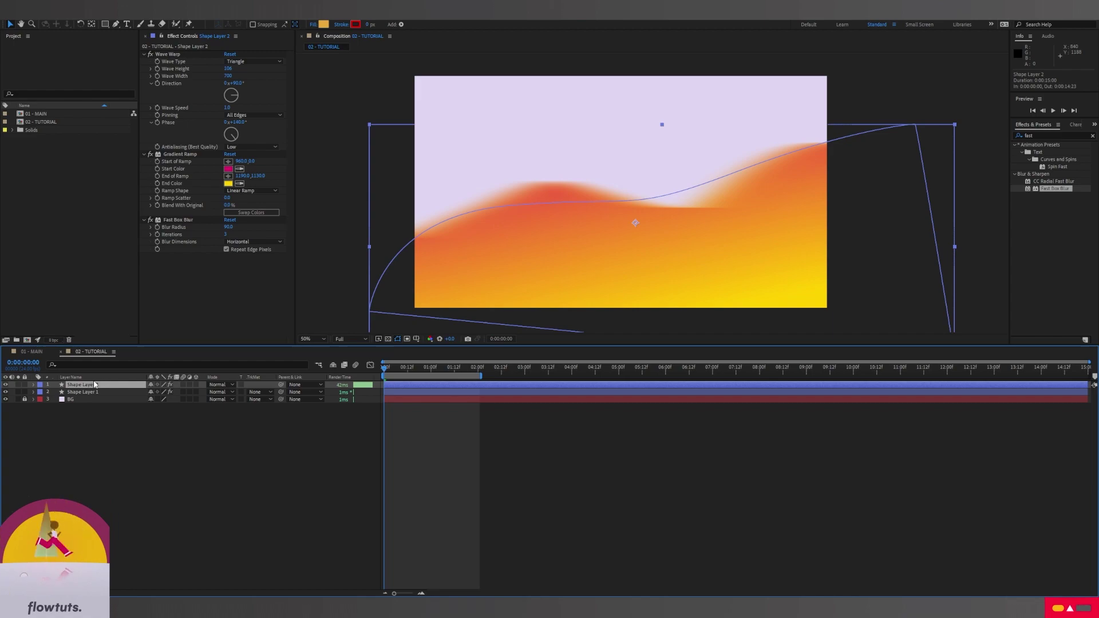
{"action": "left_click_drag", "start_coordinate": [242, 123], "coordinate": [240, 122]}
{"action": "type", "text": "0"}
{"action": "key", "text": "Return"}
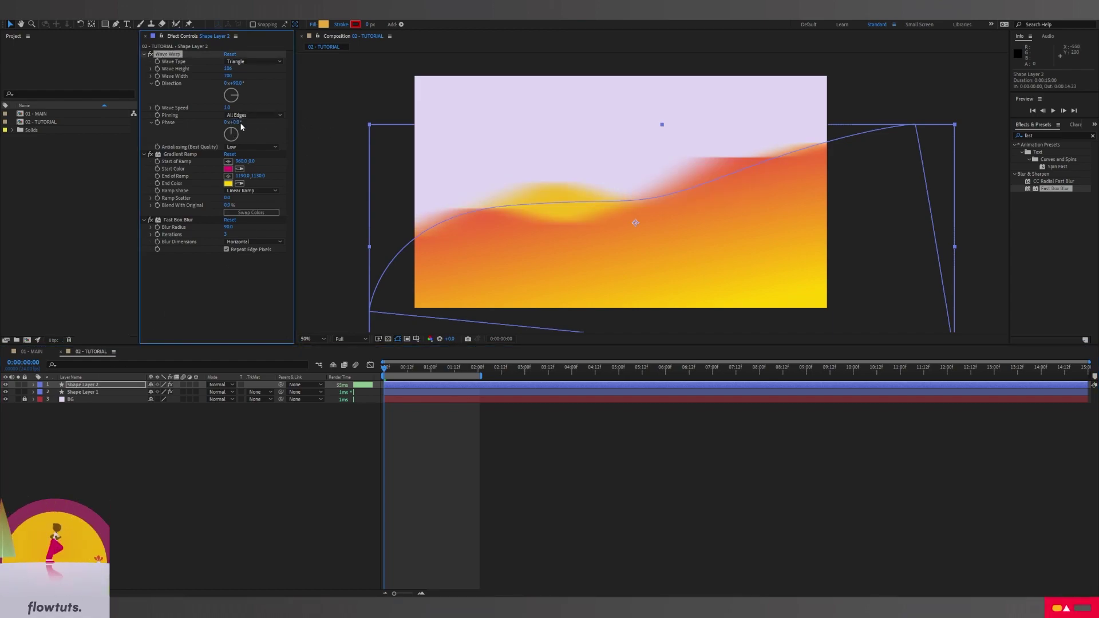
{"action": "left_click", "coordinate": [388, 371]}
{"action": "key", "text": "space"}
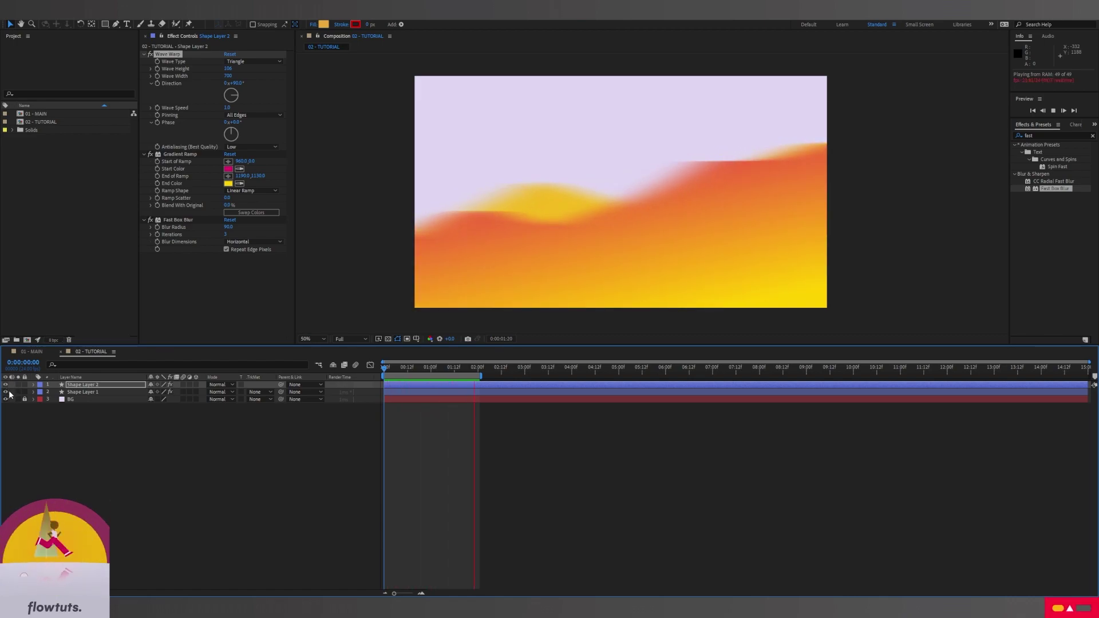
Step: Add a new adjustment layer above the two hill shape layers
{"action": "left_click", "coordinate": [246, 438]}
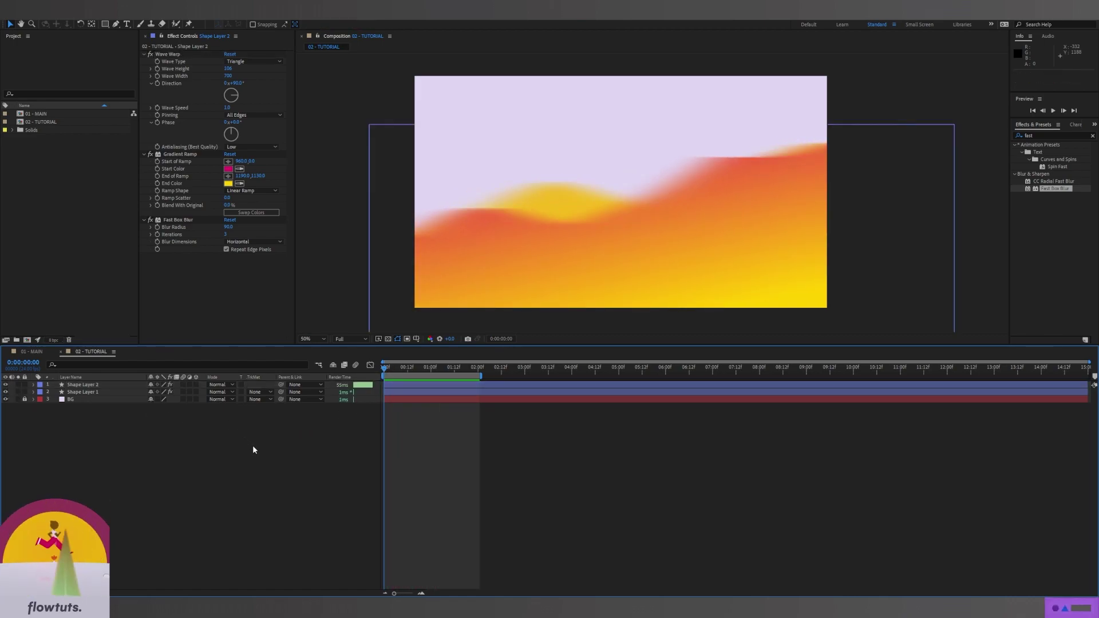
{"action": "right_click", "coordinate": [256, 436]}
{"action": "left_click", "coordinate": [239, 441]}
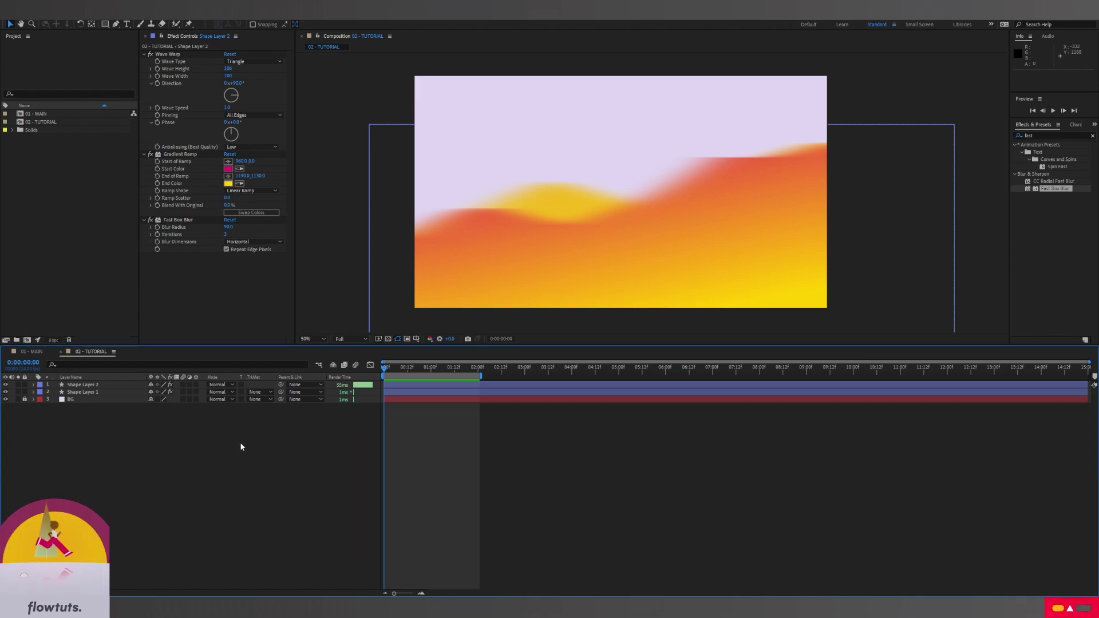
{"action": "right_click", "coordinate": [232, 436]}
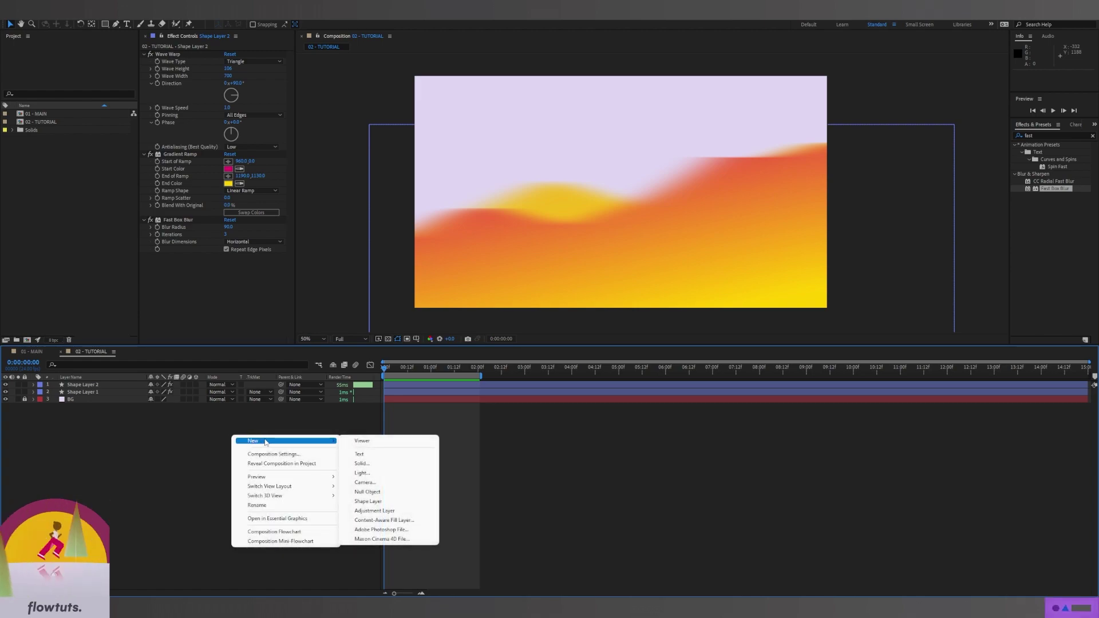
{"action": "left_click", "coordinate": [375, 510]}
{"action": "left_click", "coordinate": [118, 386]}
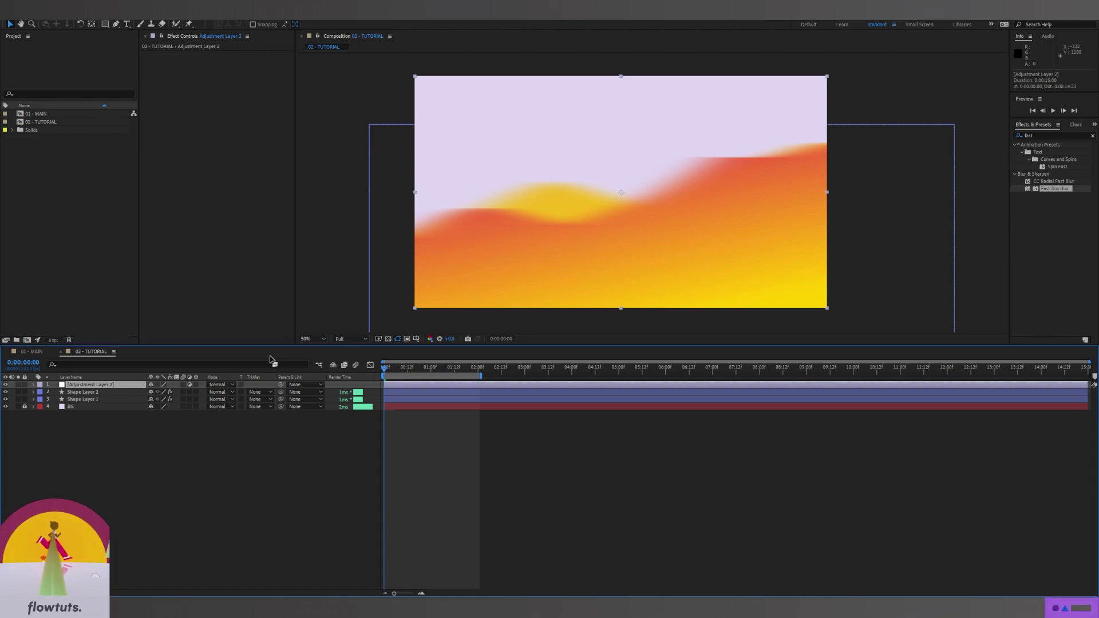
Step: Find the CC Griddler effect and apply it to the adjustment layer
{"action": "left_click", "coordinate": [1036, 135]}
{"action": "type", "text": "cc g"}
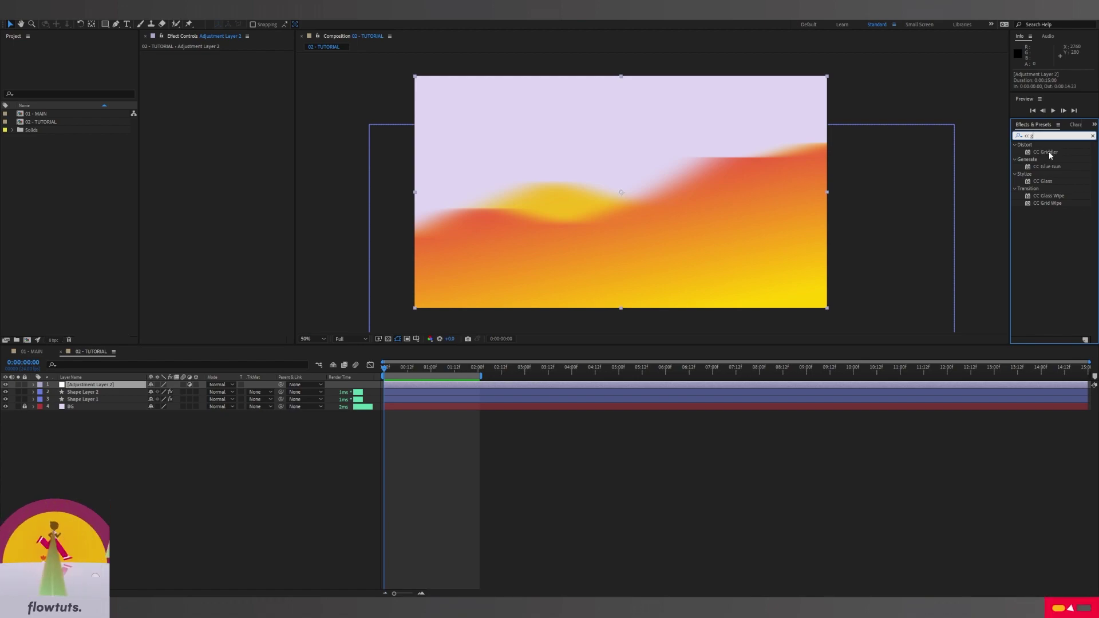
{"action": "left_click_drag", "start_coordinate": [1048, 151], "coordinate": [82, 388]}
{"action": "left_click", "coordinate": [82, 388]}
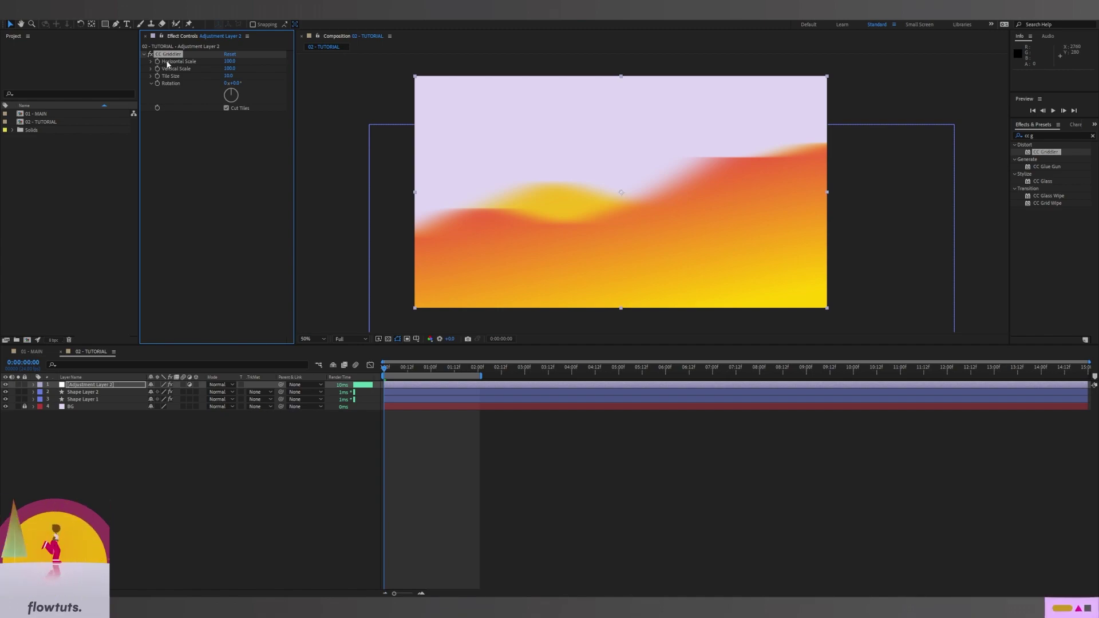
Step: Set the CC Griddler effect's Horizontal Scale to 170 and Vertical Scale to 420
{"action": "left_click", "coordinate": [230, 62]}
{"action": "type", "text": "170"}
{"action": "key", "text": "Return"}
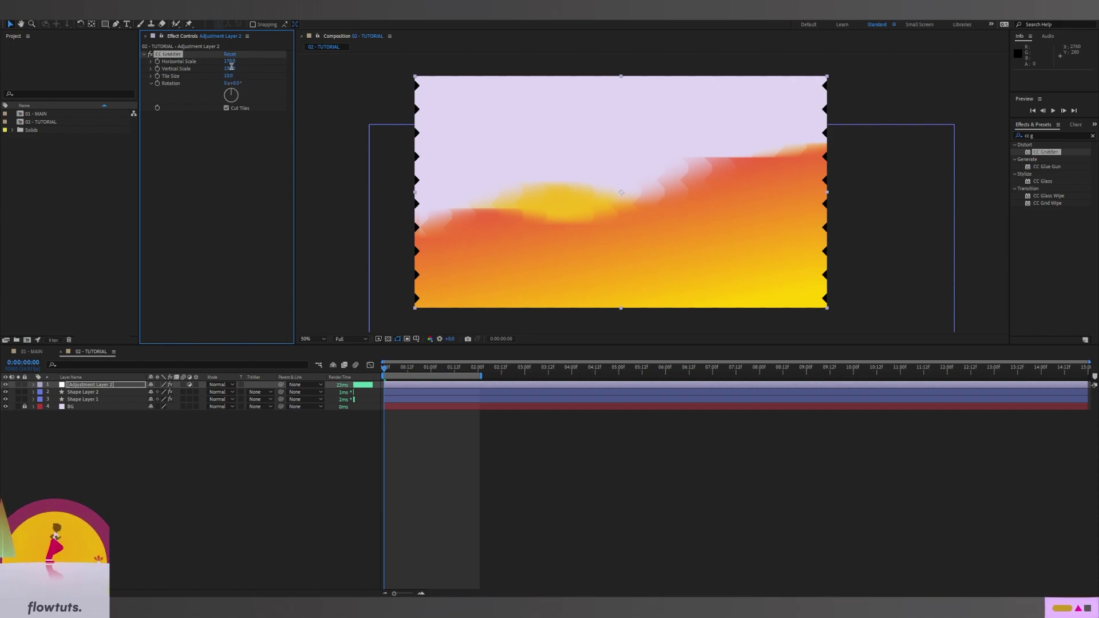
{"action": "left_click", "coordinate": [231, 68]}
{"action": "type", "text": "4"}
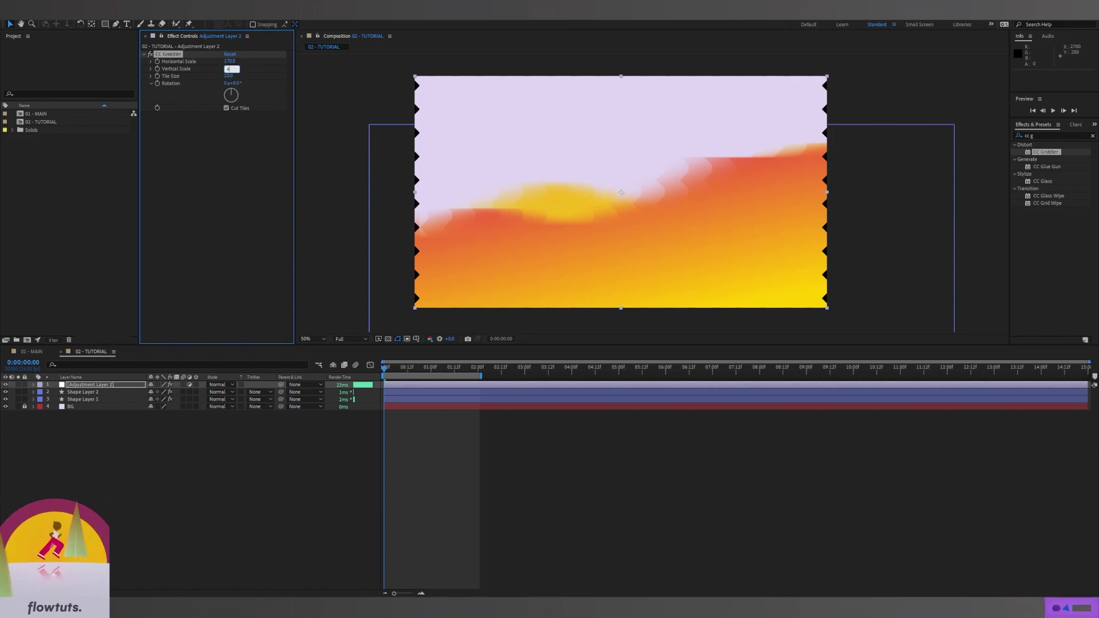
{"action": "type", "text": "20"}
{"action": "key", "text": "Return"}
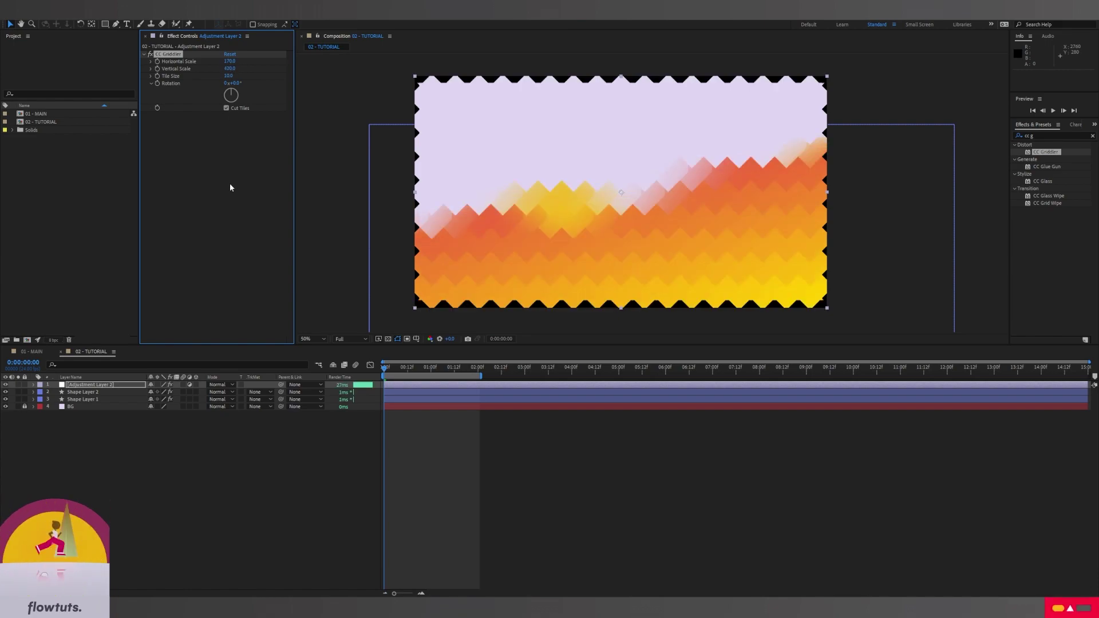
Step: Set the CC Griddler Tile Size to 5.3, undoing any further change to that value
{"action": "left_click", "coordinate": [228, 76]}
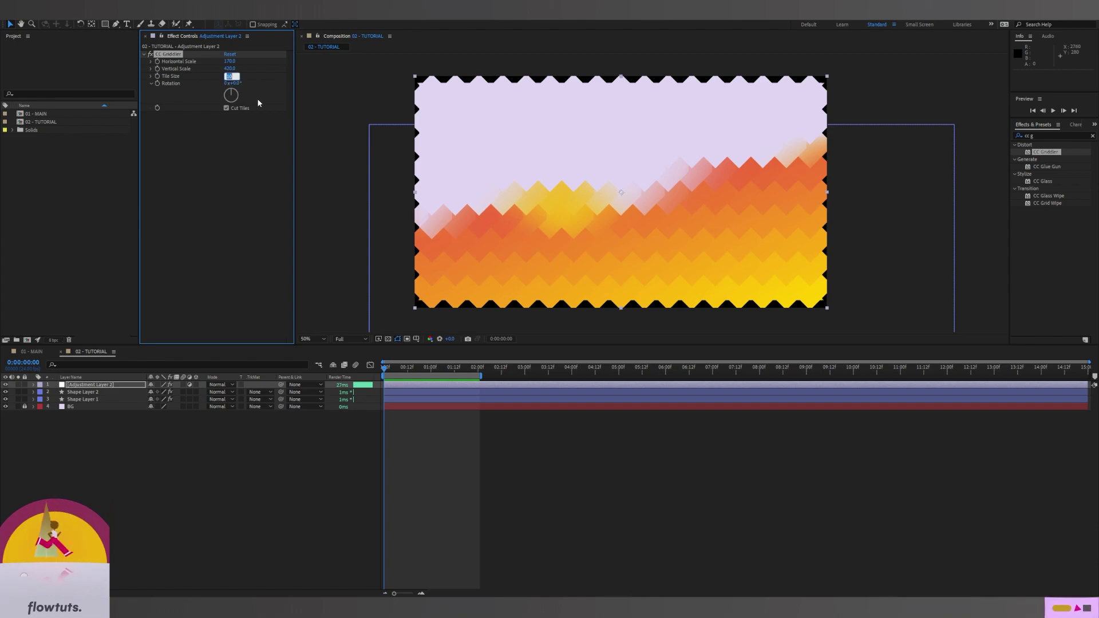
{"action": "type", "text": "5"}
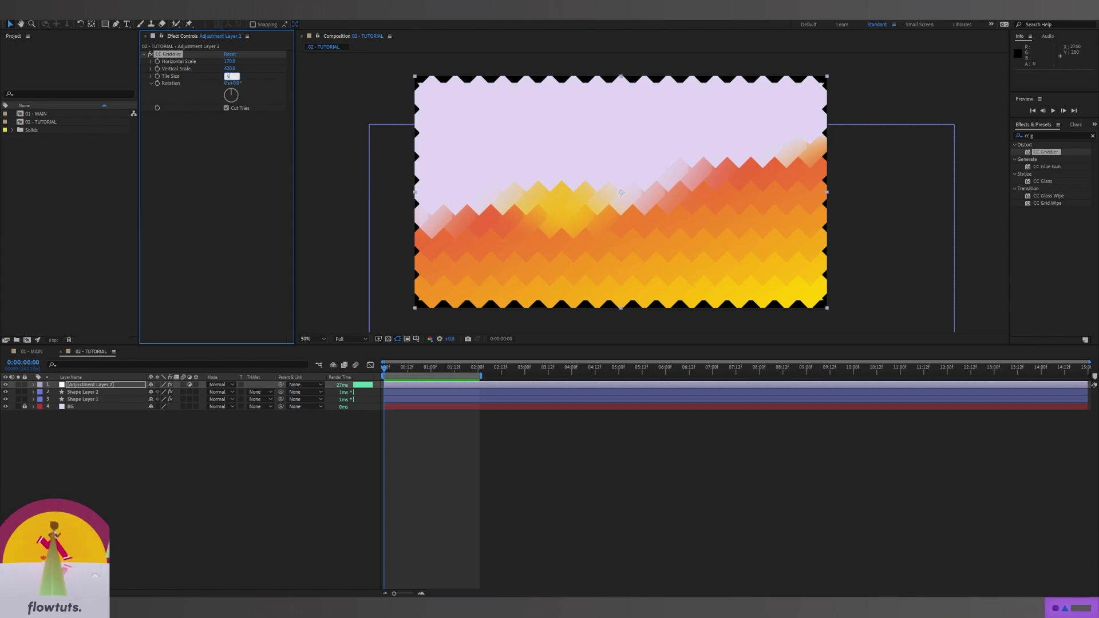
{"action": "type", "text": ".3"}
{"action": "key", "text": "Return"}
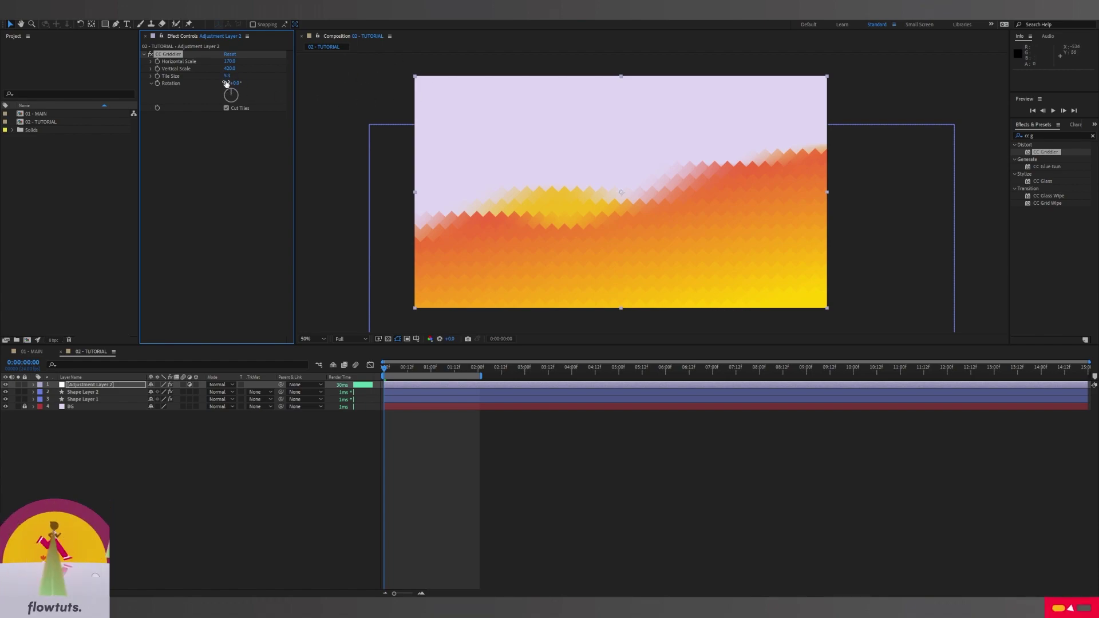
{"action": "mouse_move", "coordinate": [231, 79]}
{"action": "left_mouse_down"}
{"action": "mouse_move", "coordinate": [240, 78]}
{"action": "mouse_move", "coordinate": [226, 79]}
{"action": "left_mouse_up"}
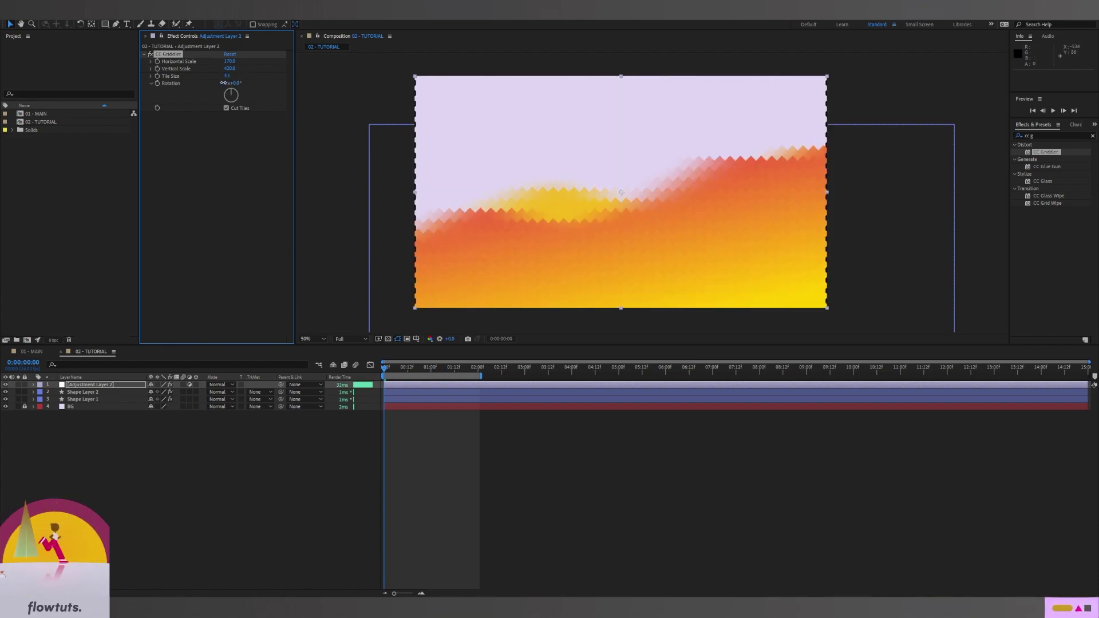
{"action": "key", "text": "ctrl+z"}
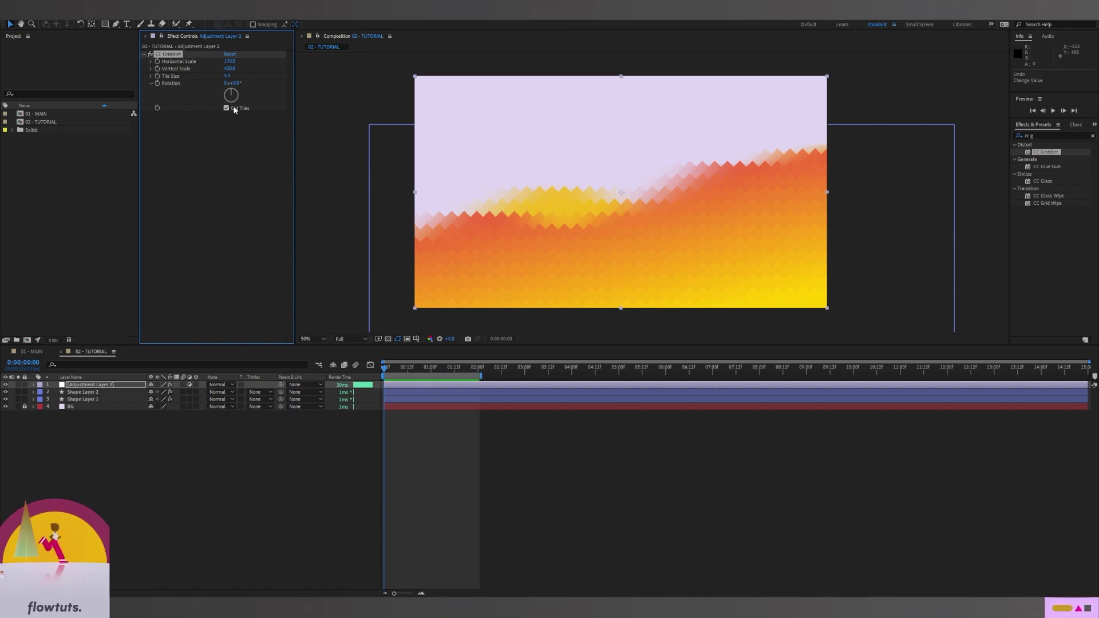
Step: Try a CC Griddler rotation of 140° and undo it
{"action": "left_click", "coordinate": [235, 83]}
{"action": "type", "text": "140"}
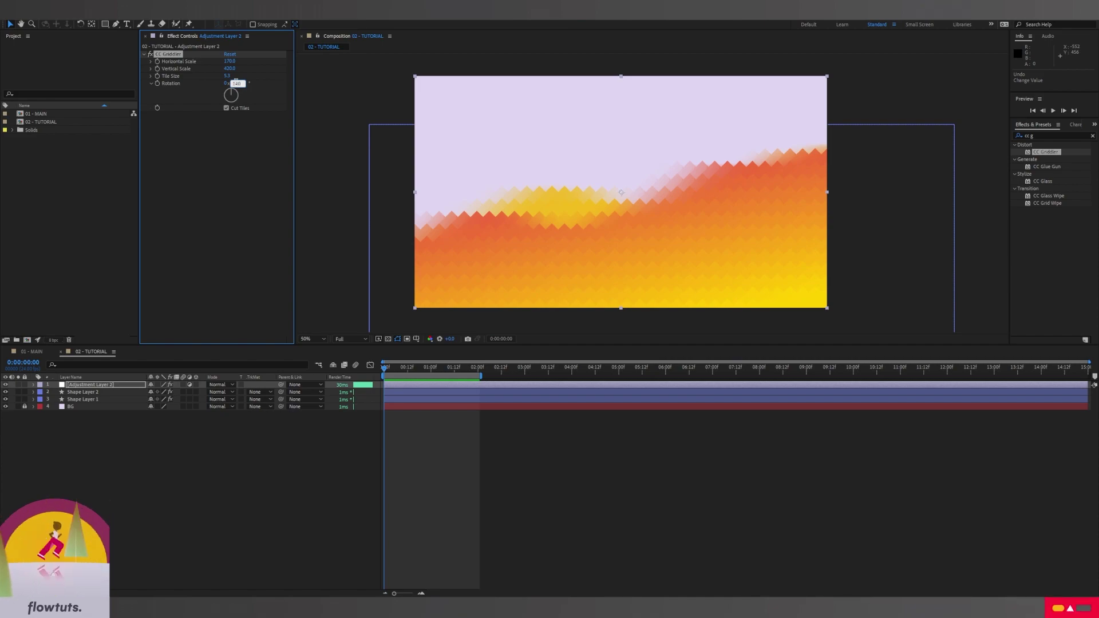
{"action": "key", "text": "Return"}
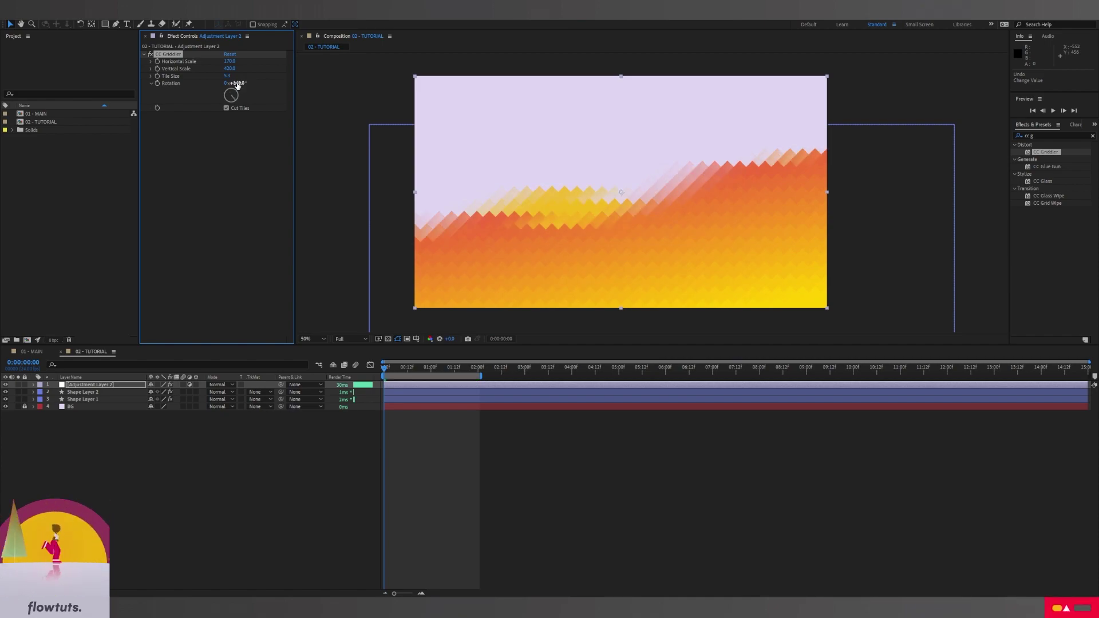
{"action": "key", "text": "ctrl+z"}
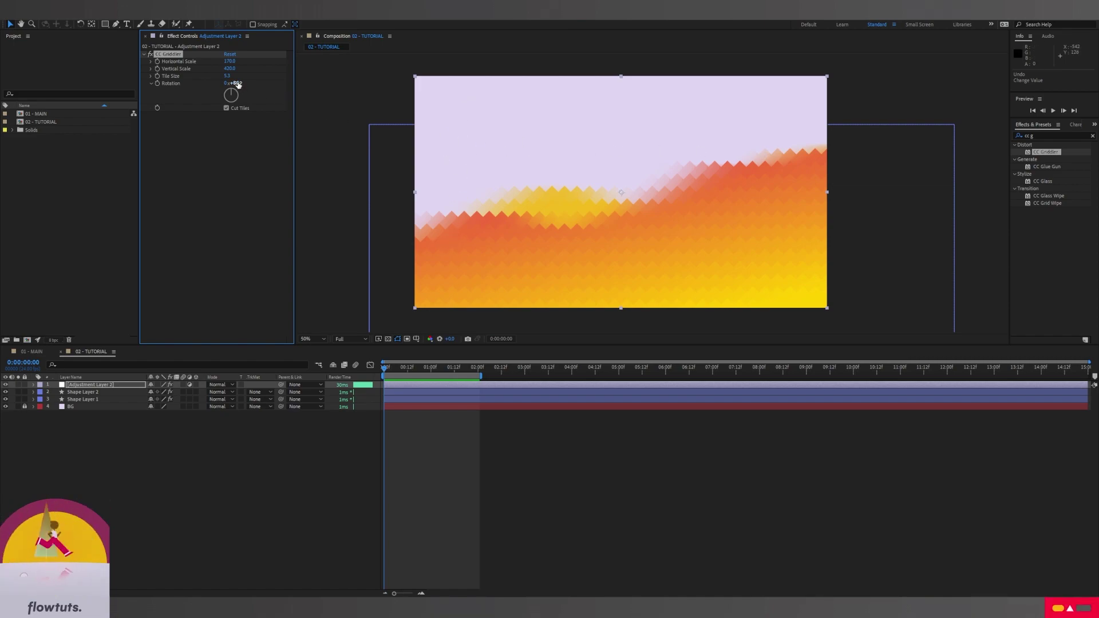
Step: Set the CC Griddler rotation to 140° and preview the tiled hills in motion
{"action": "left_click_drag", "start_coordinate": [237, 84], "coordinate": [263, 100]}
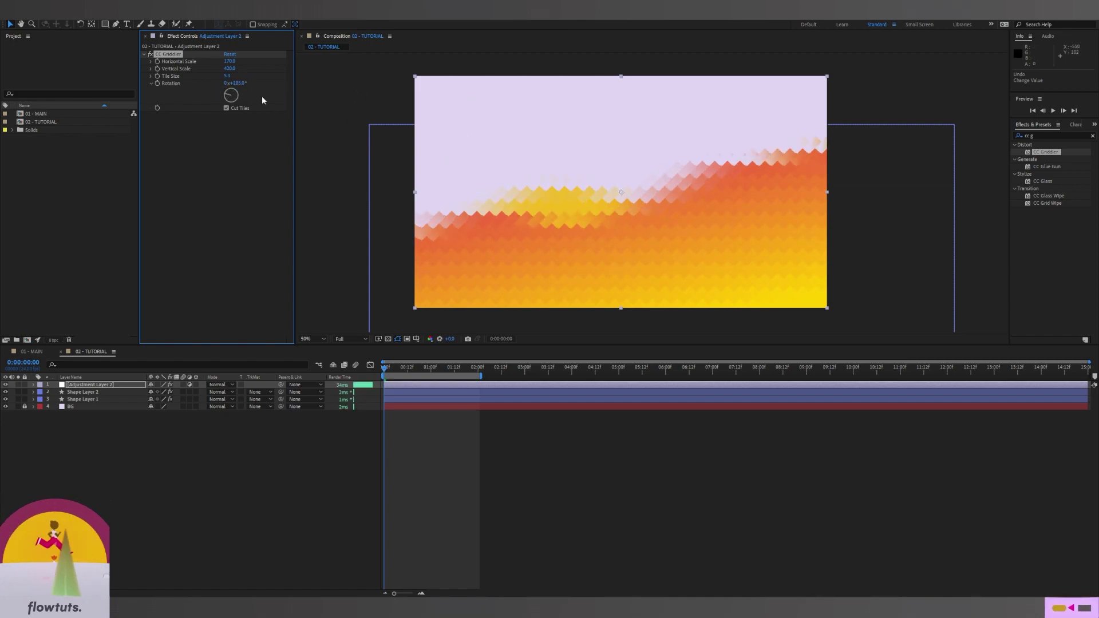
{"action": "type", "text": "140"}
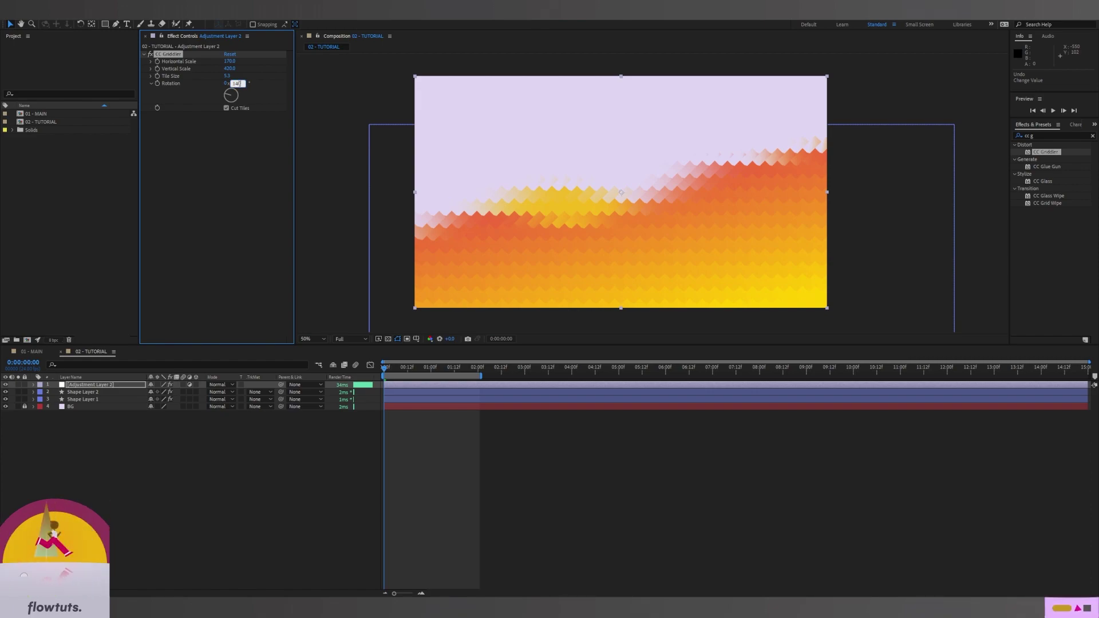
{"action": "key", "text": "Return"}
{"action": "key", "text": "space"}
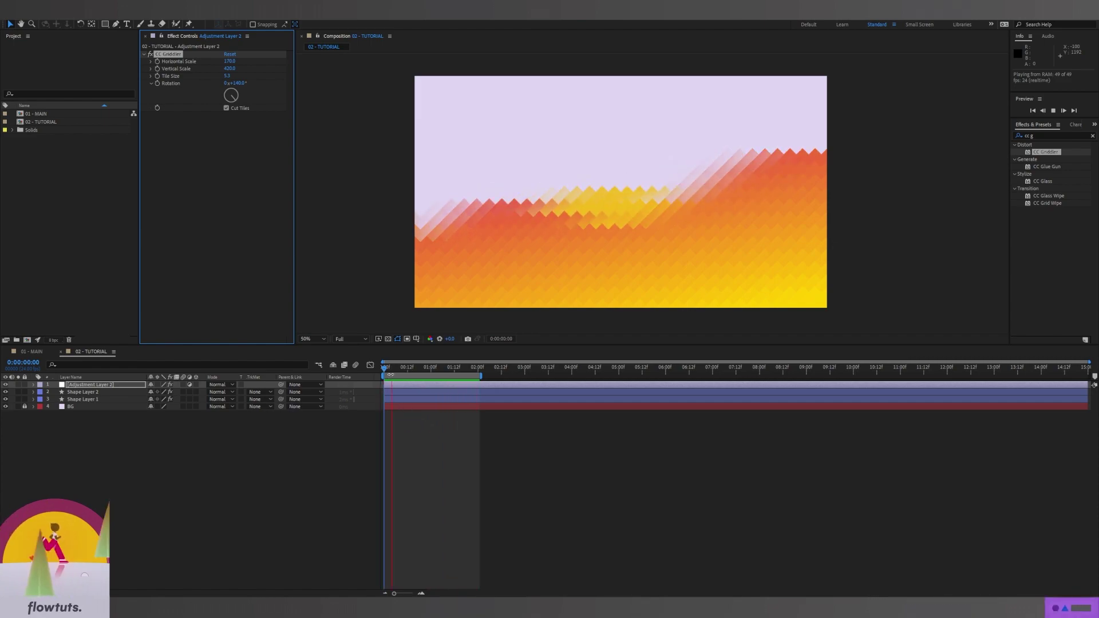
{"action": "key", "text": "space"}
Step: Find the Mirror effect and apply it to the adjustment layer
{"action": "left_click", "coordinate": [114, 387]}
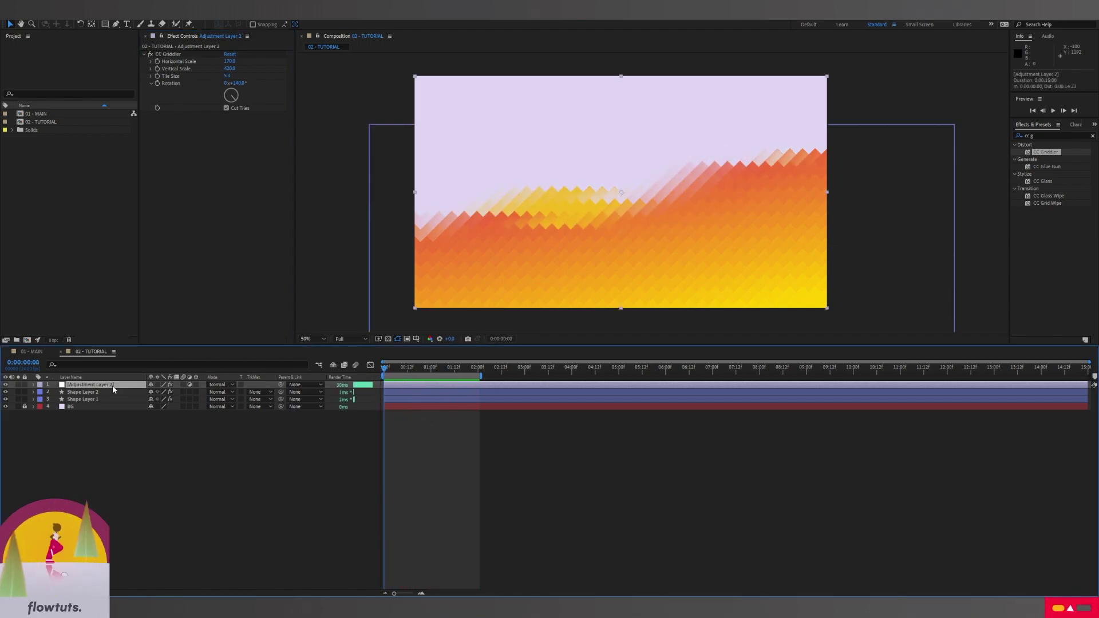
{"action": "left_click", "coordinate": [1045, 136]}
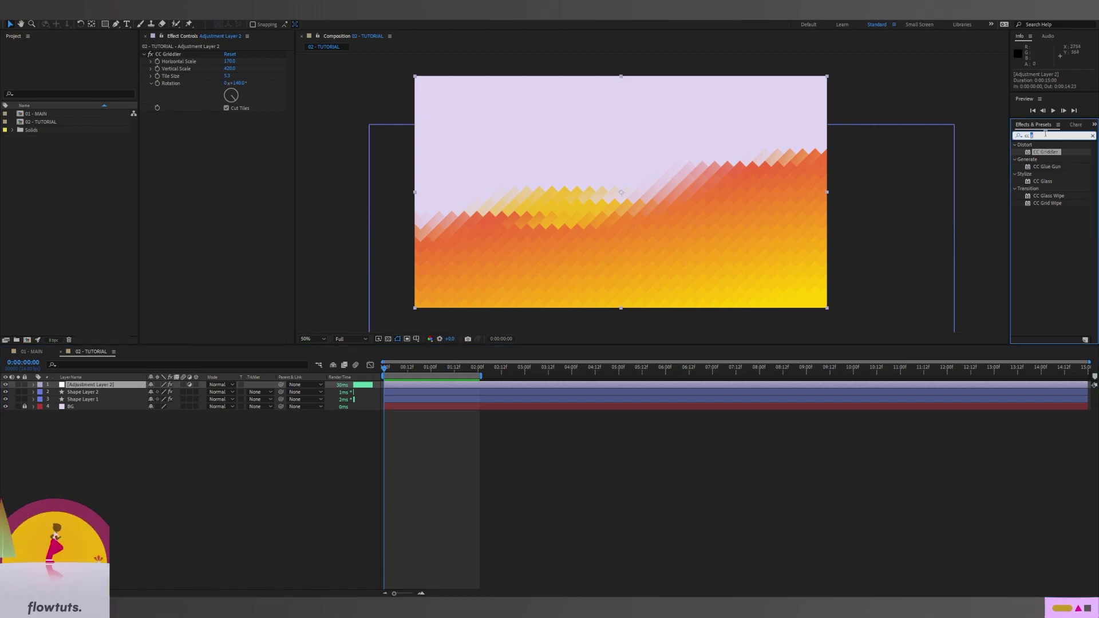
{"action": "type", "text": "mirr"}
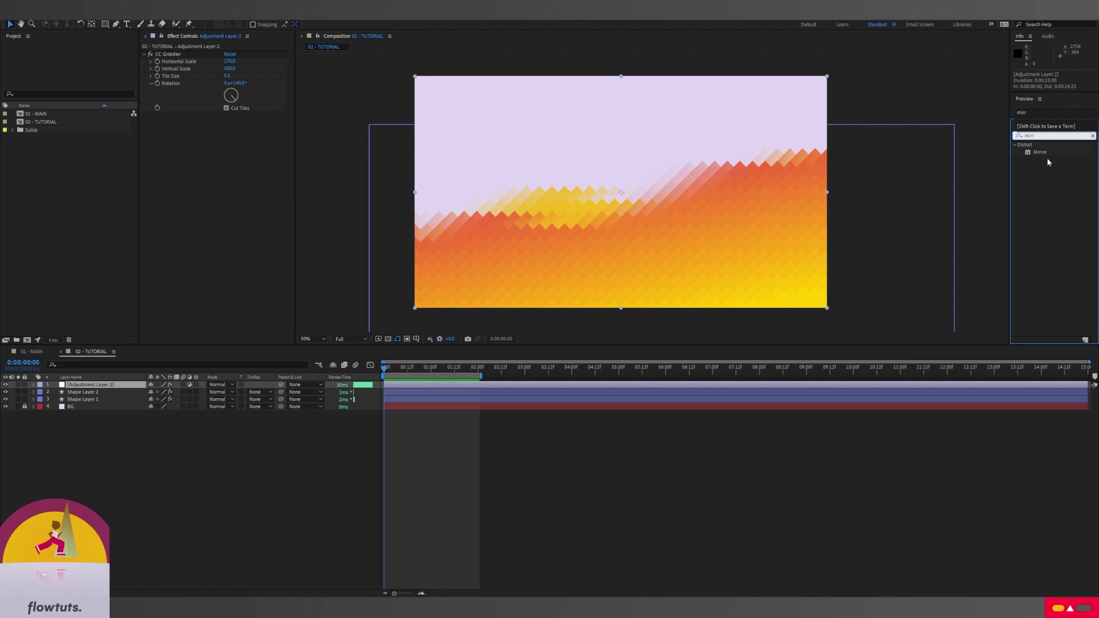
{"action": "left_click_drag", "start_coordinate": [1040, 153], "coordinate": [121, 388]}
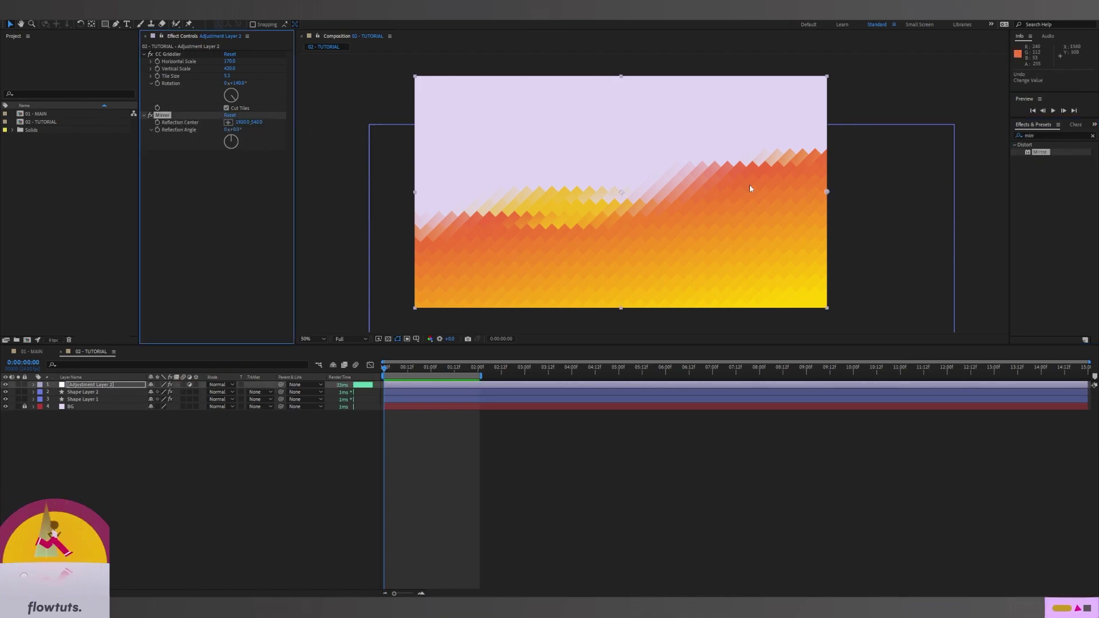
Step: Set the Mirror effect's horizontal Reflection Center to half the frame width, 960
{"action": "left_click_drag", "start_coordinate": [828, 193], "coordinate": [620, 194]}
{"action": "key", "text": "ctrl+z"}
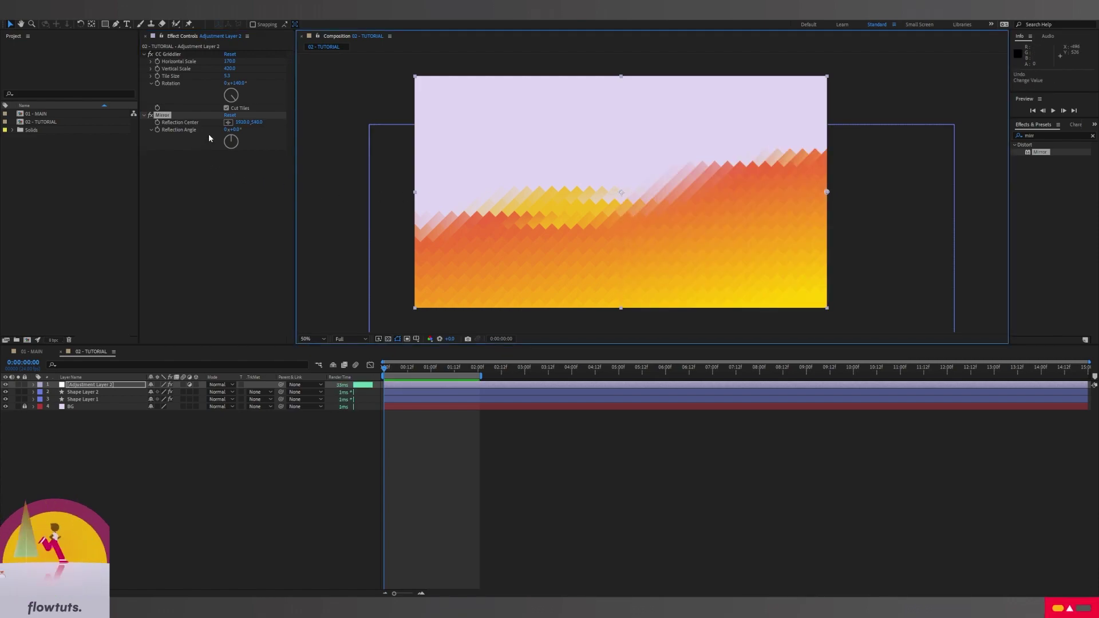
{"action": "left_click", "coordinate": [243, 122]}
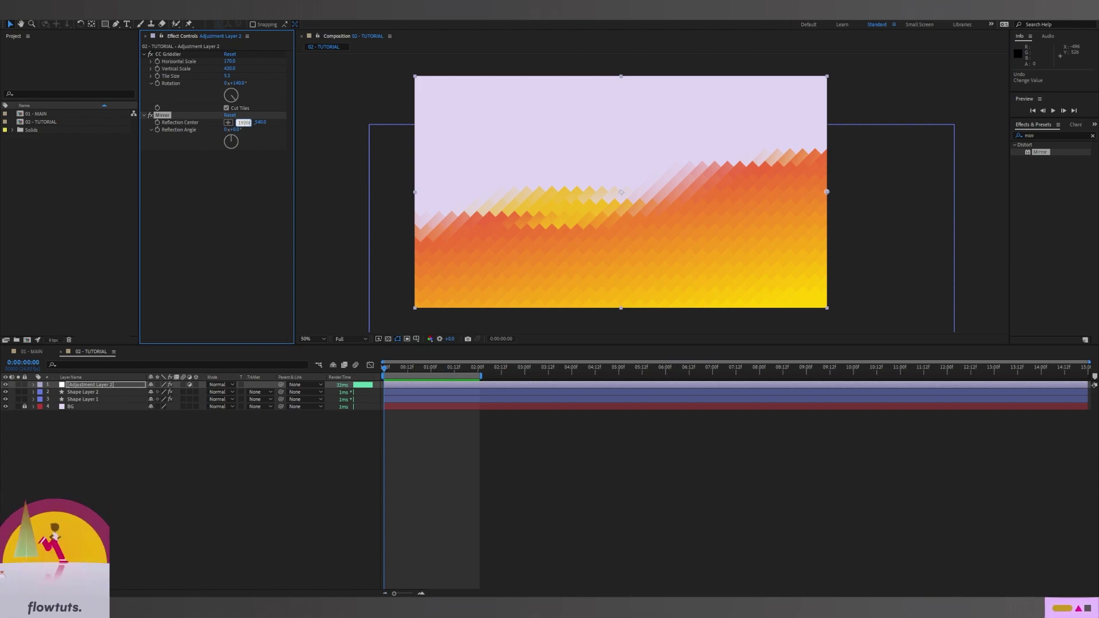
{"action": "type", "text": "/2"}
{"action": "key", "text": "Return"}
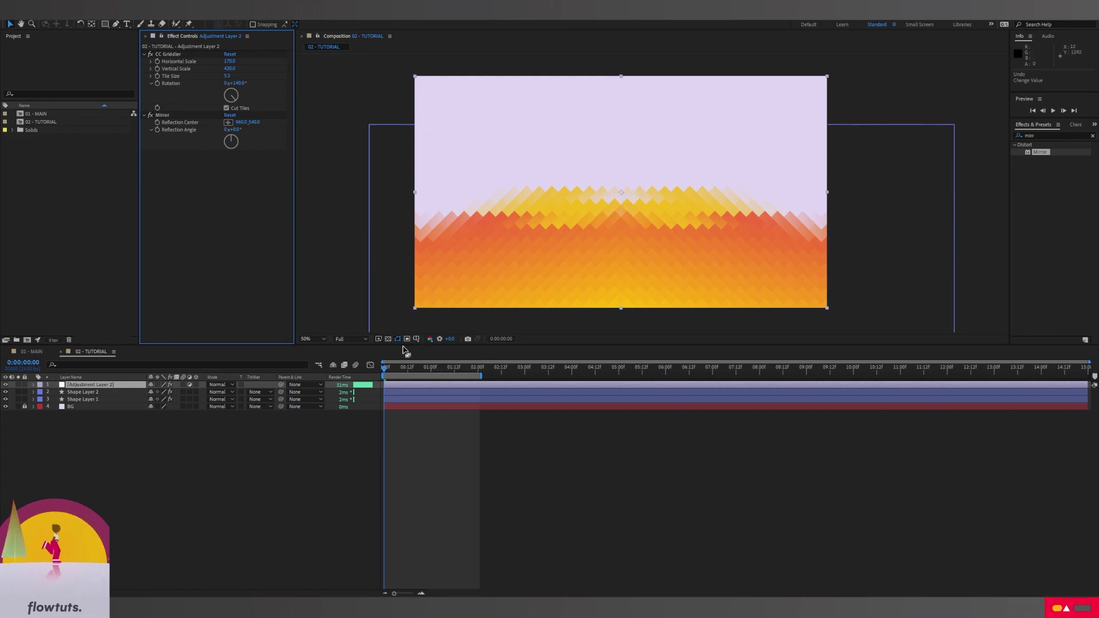
Step: Reshape the Shape Layer 1 hill by pulling its highest path vertex up and inward above the frame
{"action": "left_click", "coordinate": [85, 392]}
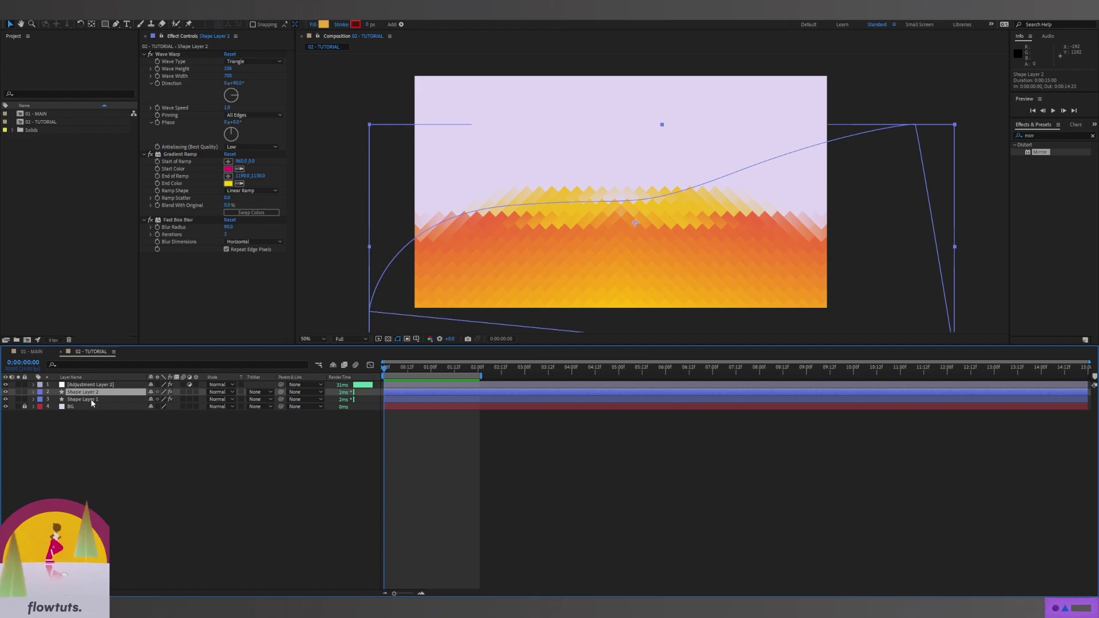
{"action": "left_click", "coordinate": [92, 399]}
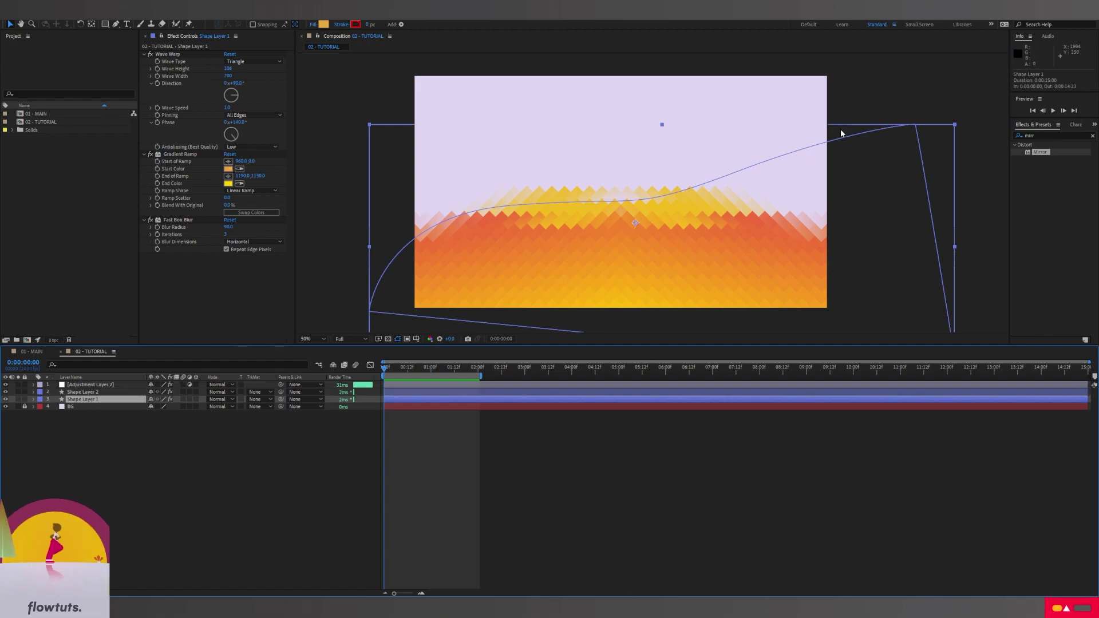
{"action": "key", "text": "g"}
{"action": "left_click", "coordinate": [915, 124]}
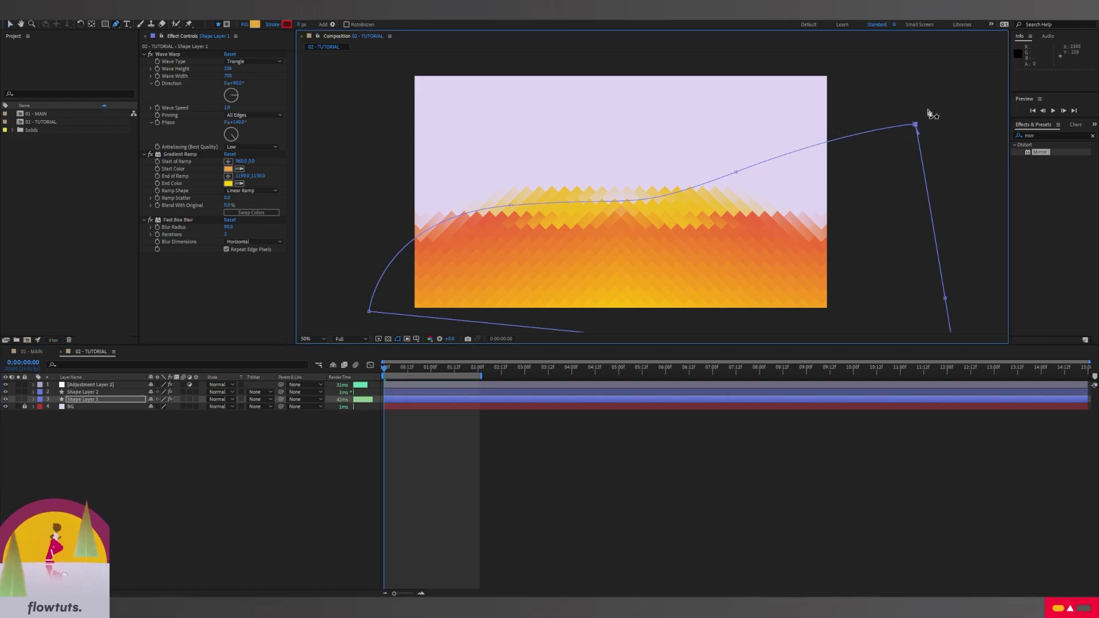
{"action": "left_click_drag", "start_coordinate": [937, 115], "coordinate": [745, 65]}
Step: Raise the Shape Layer 2 hill by moving the vertices along its upper curve
{"action": "left_click", "coordinate": [114, 393]}
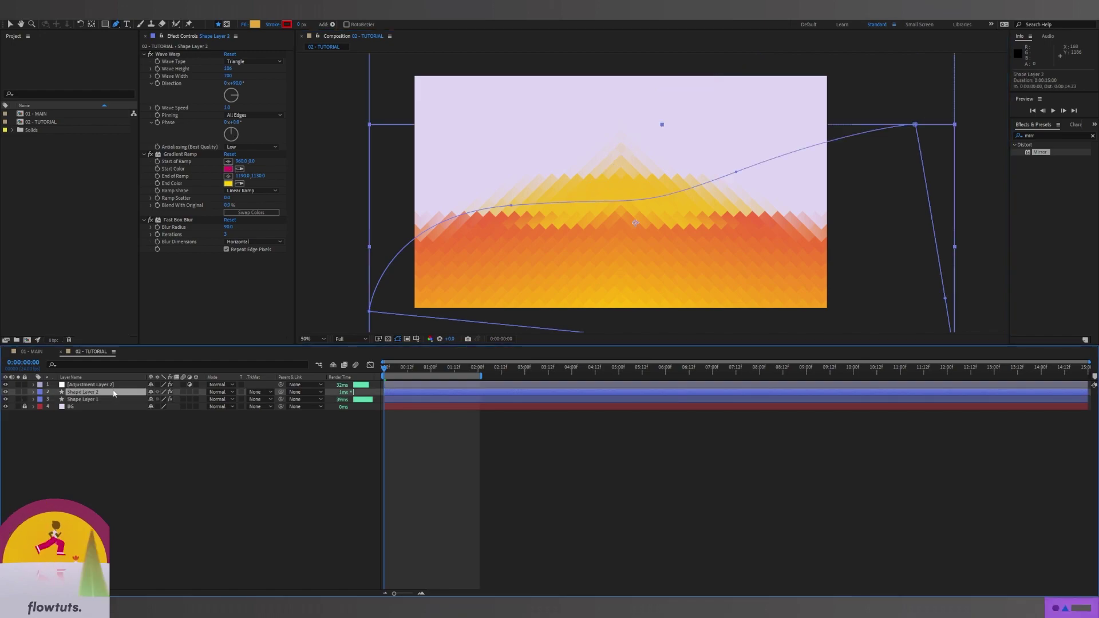
{"action": "mouse_move", "coordinate": [511, 206]}
{"action": "left_mouse_down"}
{"action": "mouse_move", "coordinate": [511, 179]}
{"action": "mouse_move", "coordinate": [511, 192]}
{"action": "left_mouse_up"}
{"action": "mouse_move", "coordinate": [736, 171]}
{"action": "left_mouse_down"}
{"action": "mouse_move", "coordinate": [741, 147]}
{"action": "mouse_move", "coordinate": [740, 173]}
{"action": "left_mouse_up"}
{"action": "left_click_drag", "start_coordinate": [511, 192], "coordinate": [511, 189]}
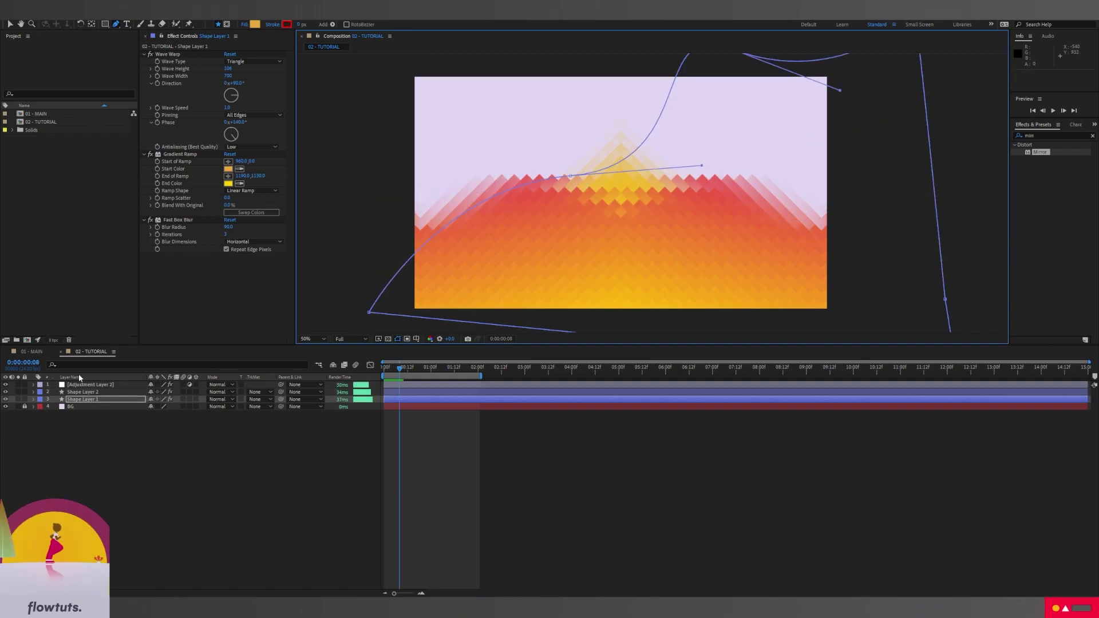
Step: Add a second Mirror effect to the adjustment layer, set its Reflection Angle to 90° and preview the result
{"action": "left_click", "coordinate": [87, 384]}
{"action": "left_click", "coordinate": [162, 115]}
{"action": "key", "text": "ctrl+d"}
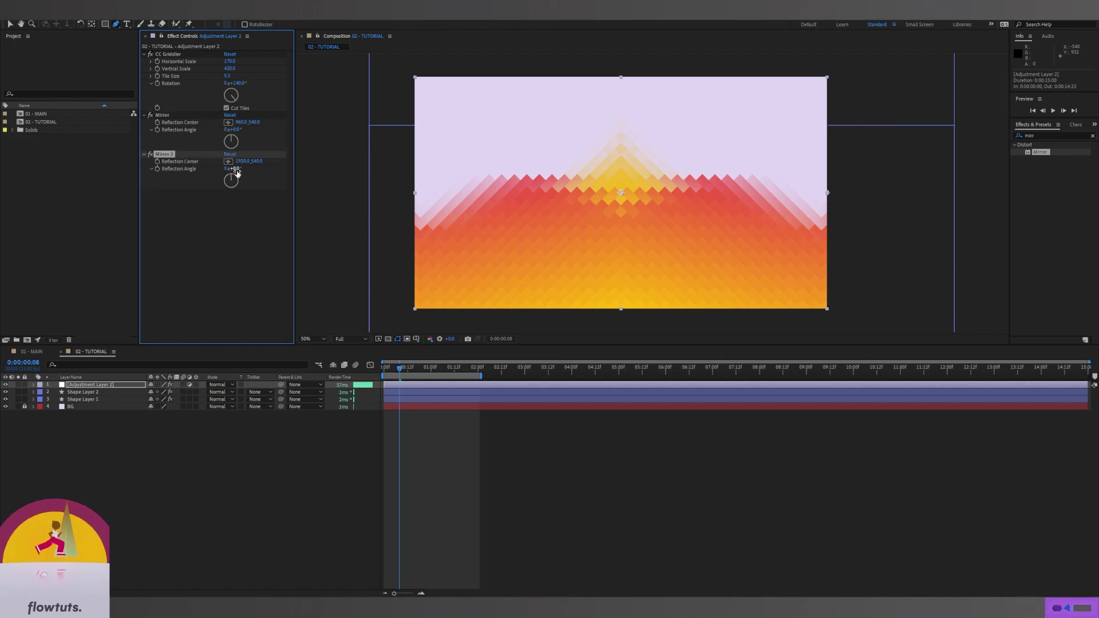
{"action": "left_click", "coordinate": [236, 169]}
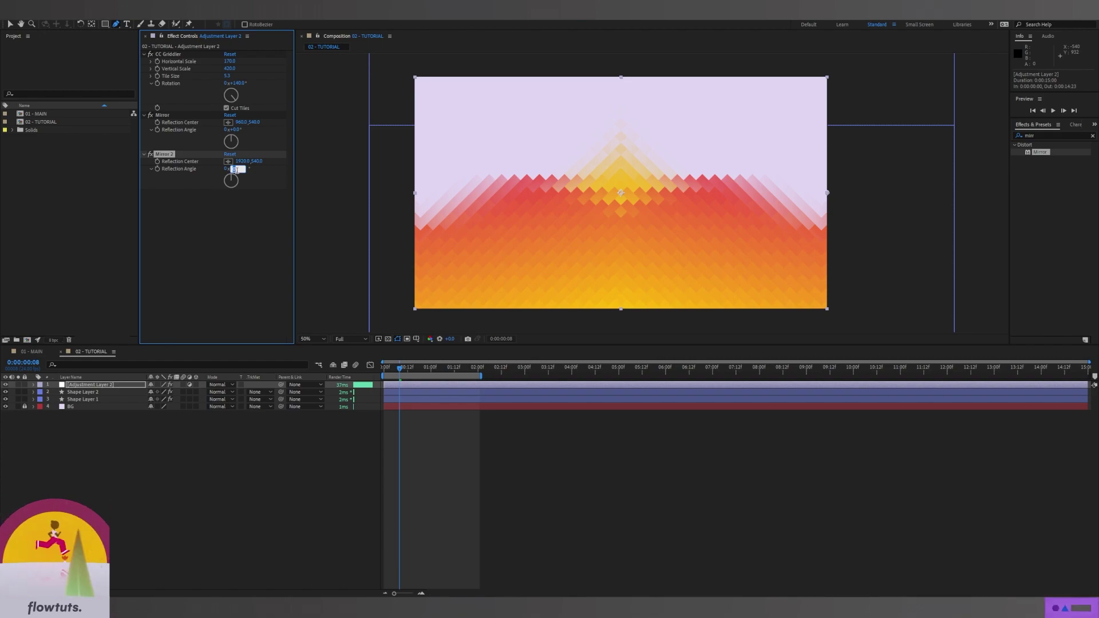
{"action": "type", "text": "90"}
{"action": "key", "text": "Return"}
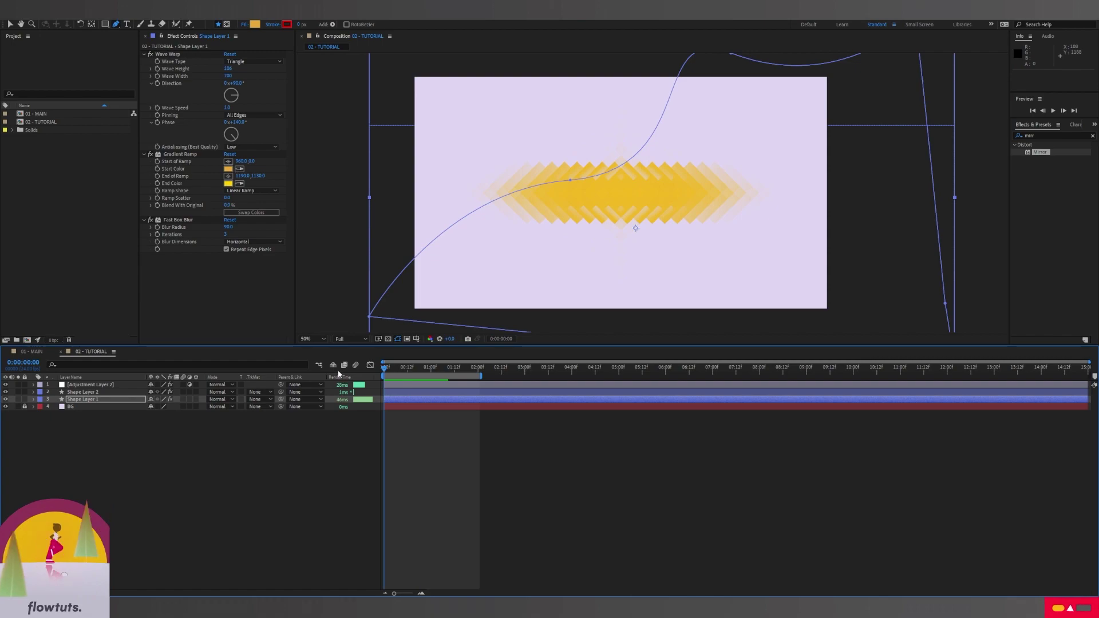
{"action": "key", "text": "space"}
{"action": "key", "text": "F2"}
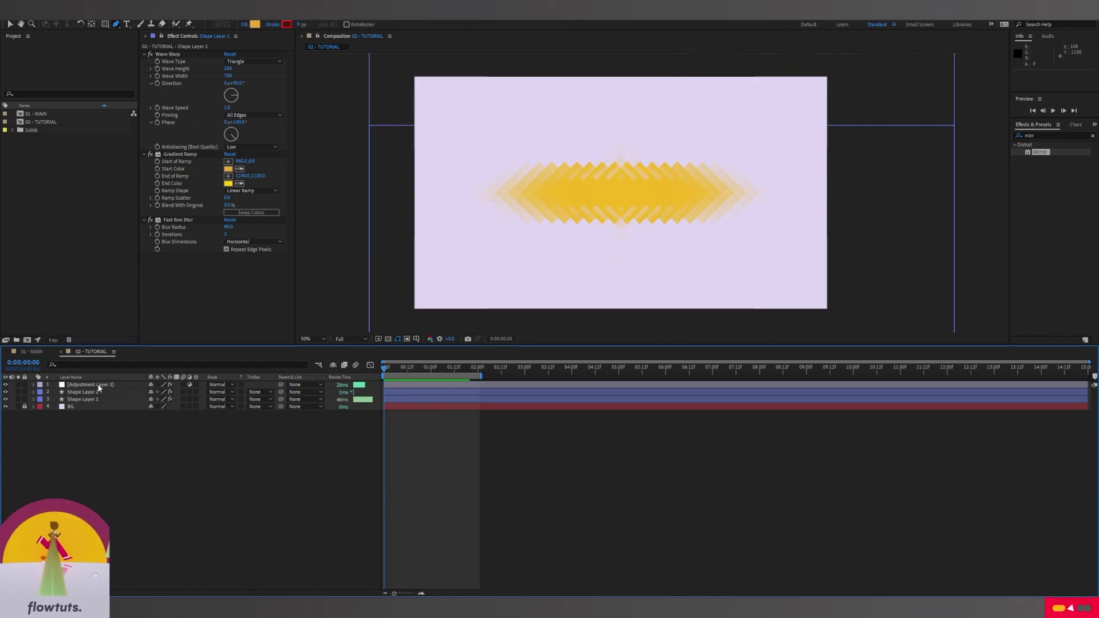
Step: Find the Scatter effect, apply it to Shape Layer 1 and solo that layer for a close view
{"action": "left_click", "coordinate": [395, 400]}
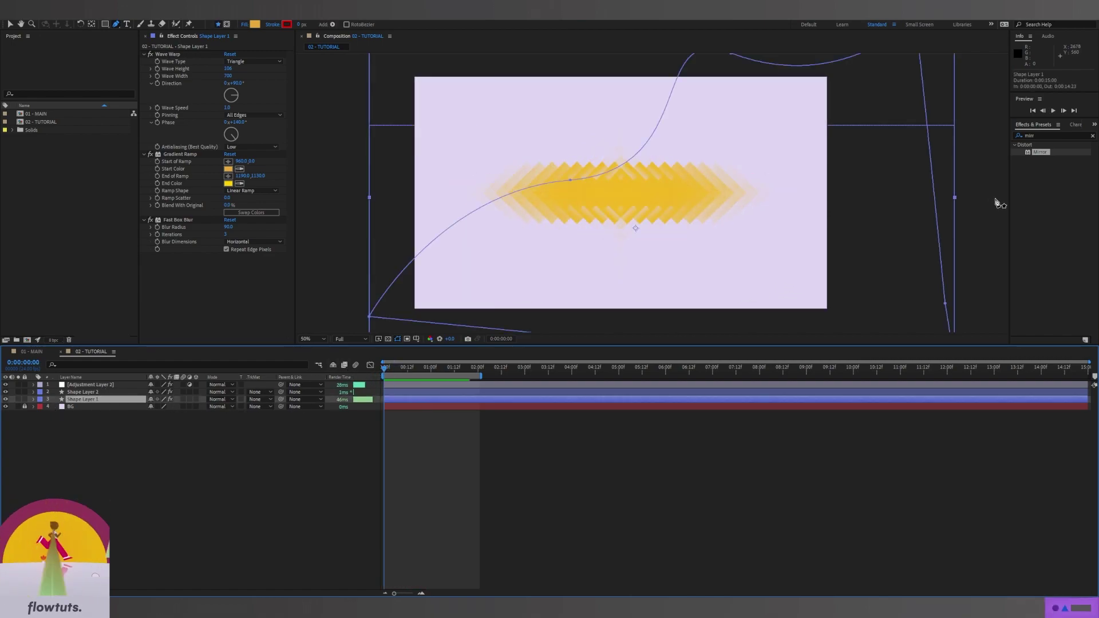
{"action": "left_click", "coordinate": [328, 506]}
{"action": "left_click", "coordinate": [98, 399]}
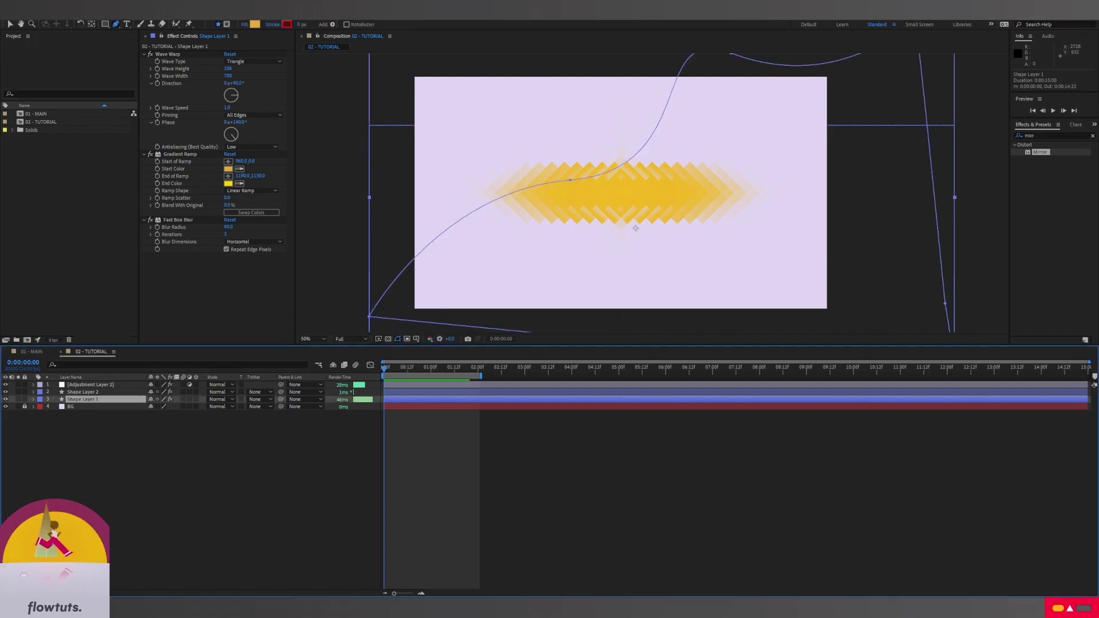
{"action": "left_click_drag", "start_coordinate": [1039, 135], "coordinate": [970, 141]}
{"action": "type", "text": "scatt"}
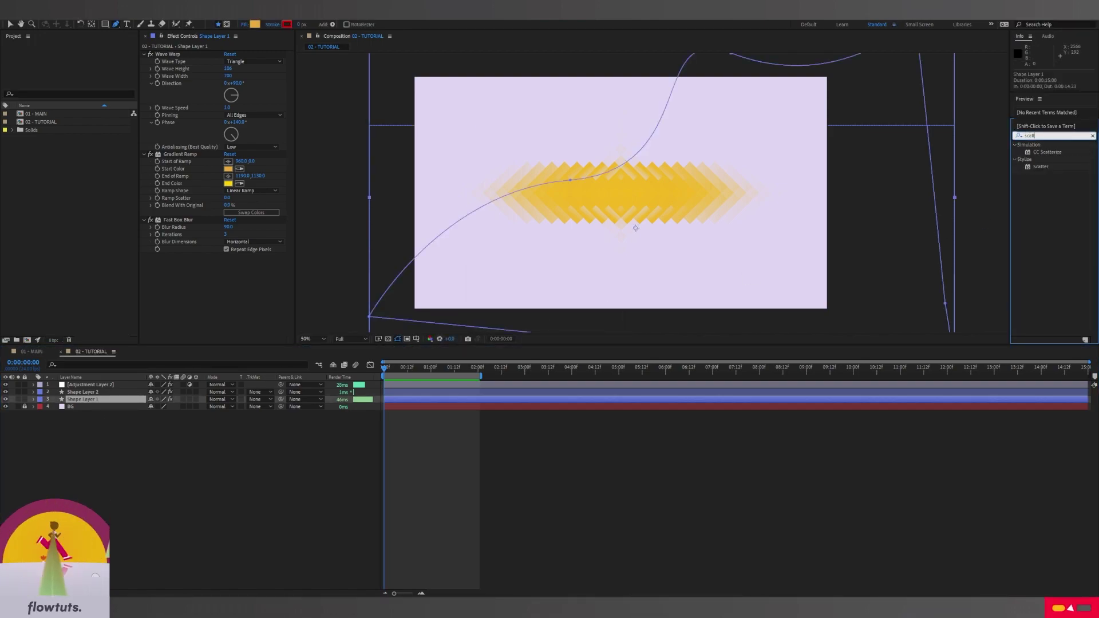
{"action": "left_click_drag", "start_coordinate": [1028, 168], "coordinate": [80, 400]}
{"action": "key", "text": "v"}
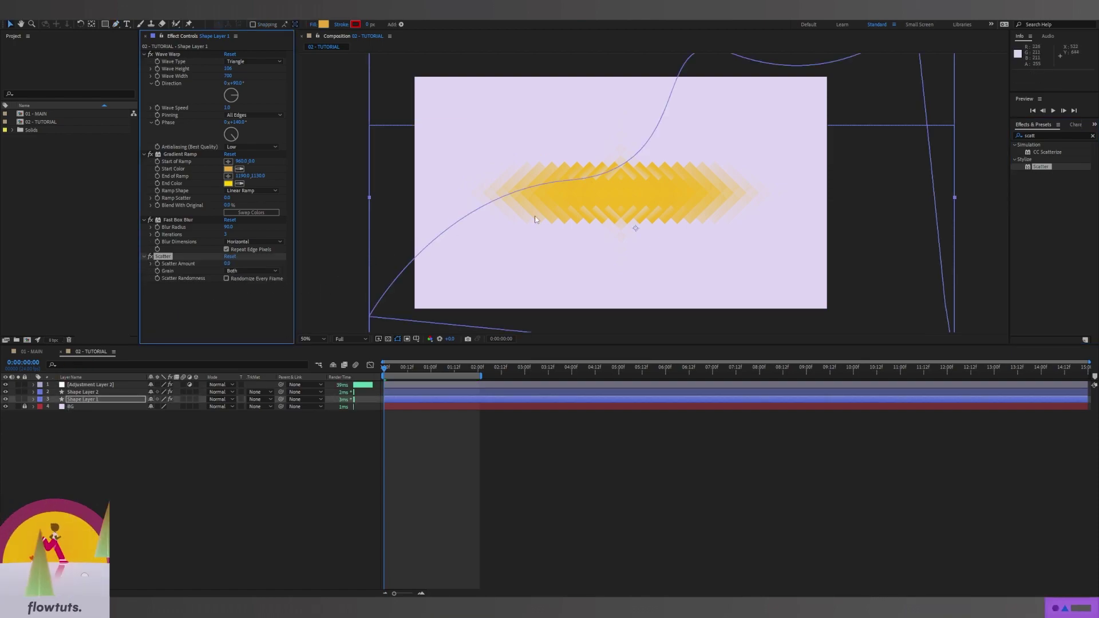
{"action": "left_click", "coordinate": [18, 398]}
{"action": "key", "text": "period"}
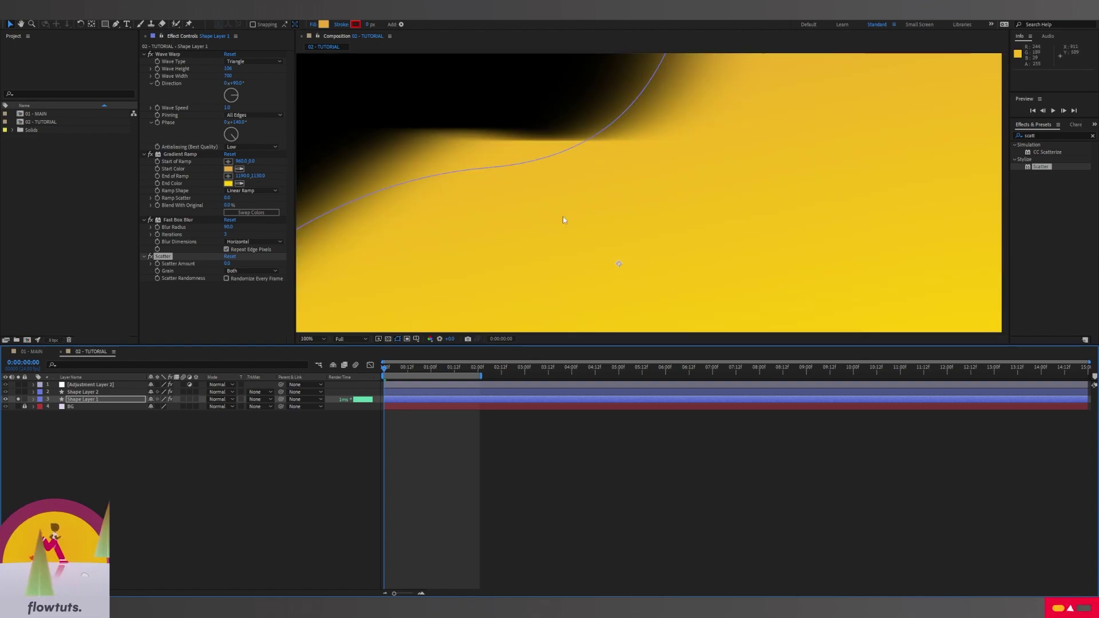
Step: Set Shape Layer 1's Scatter Amount to 500 with Horizontal grain, and turn on Randomize Every Frame
{"action": "left_click_drag", "start_coordinate": [227, 267], "coordinate": [501, 133]}
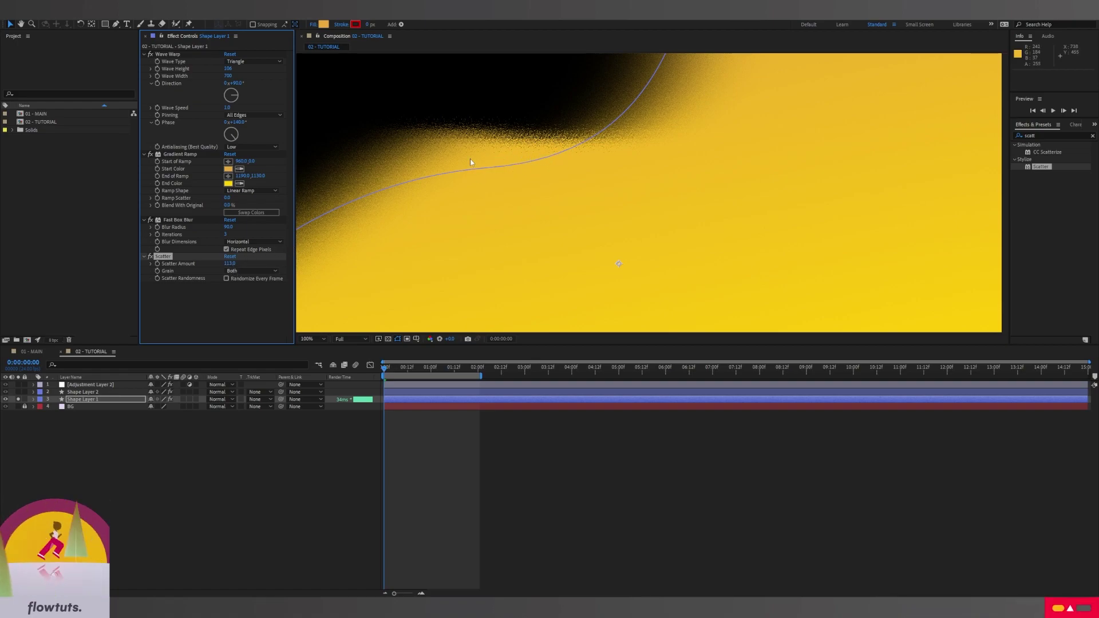
{"action": "left_click", "coordinate": [229, 263]}
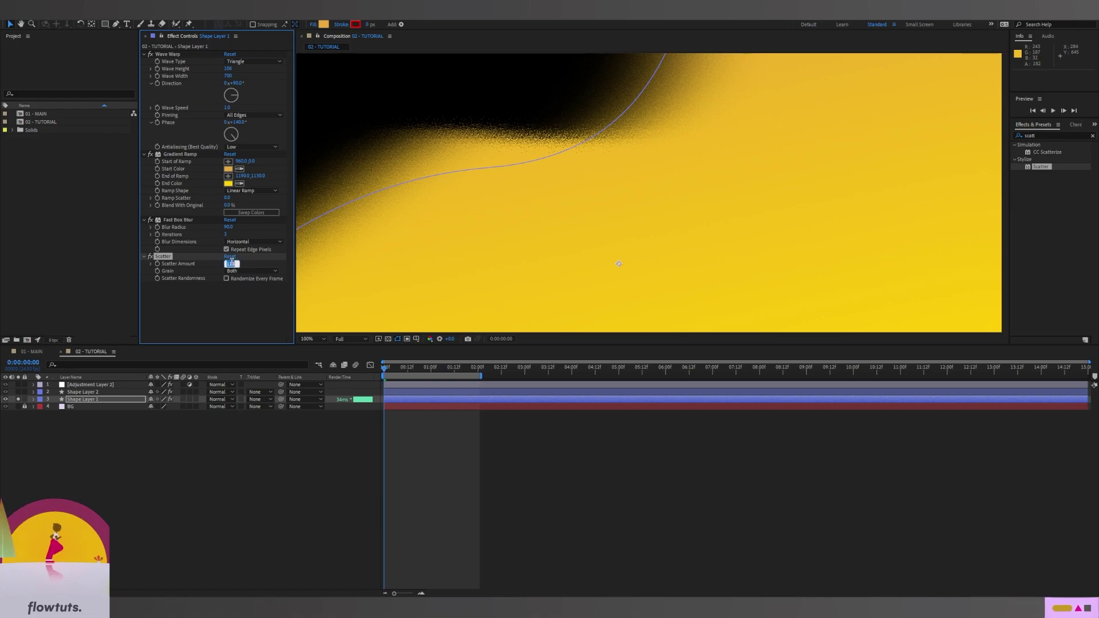
{"action": "type", "text": "500"}
{"action": "key", "text": "Return"}
{"action": "left_click", "coordinate": [269, 271]}
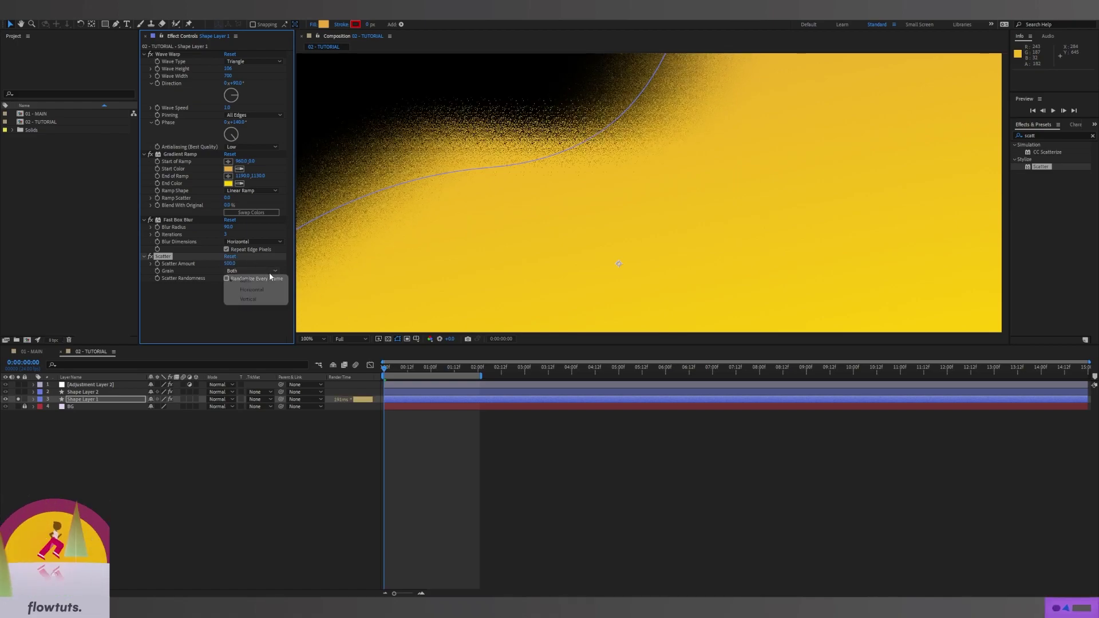
{"action": "left_click", "coordinate": [245, 294]}
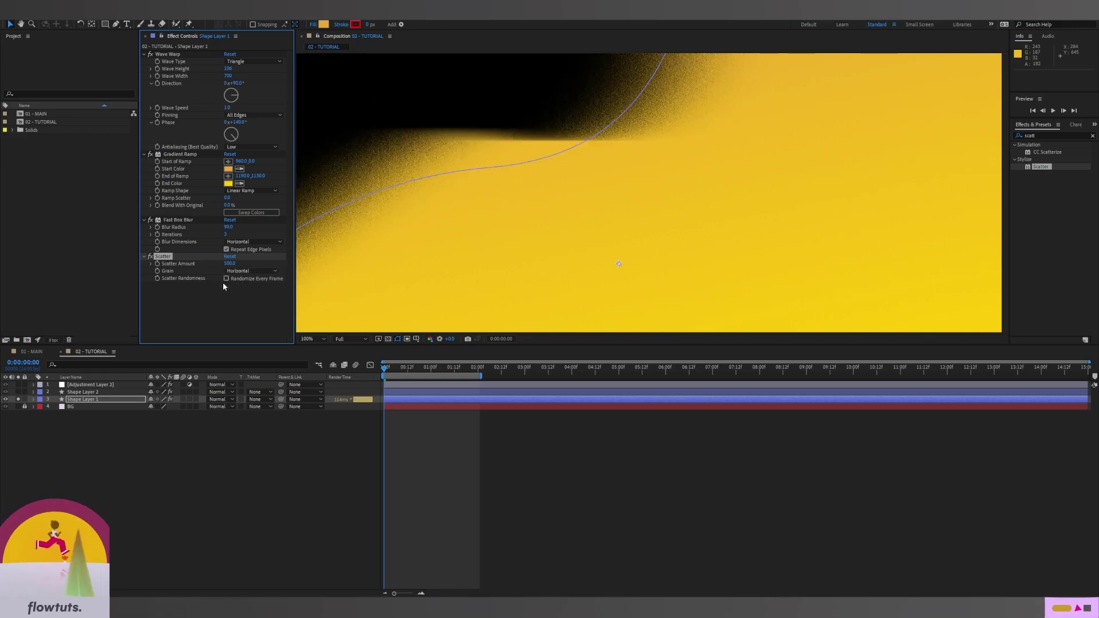
{"action": "left_click", "coordinate": [226, 278]}
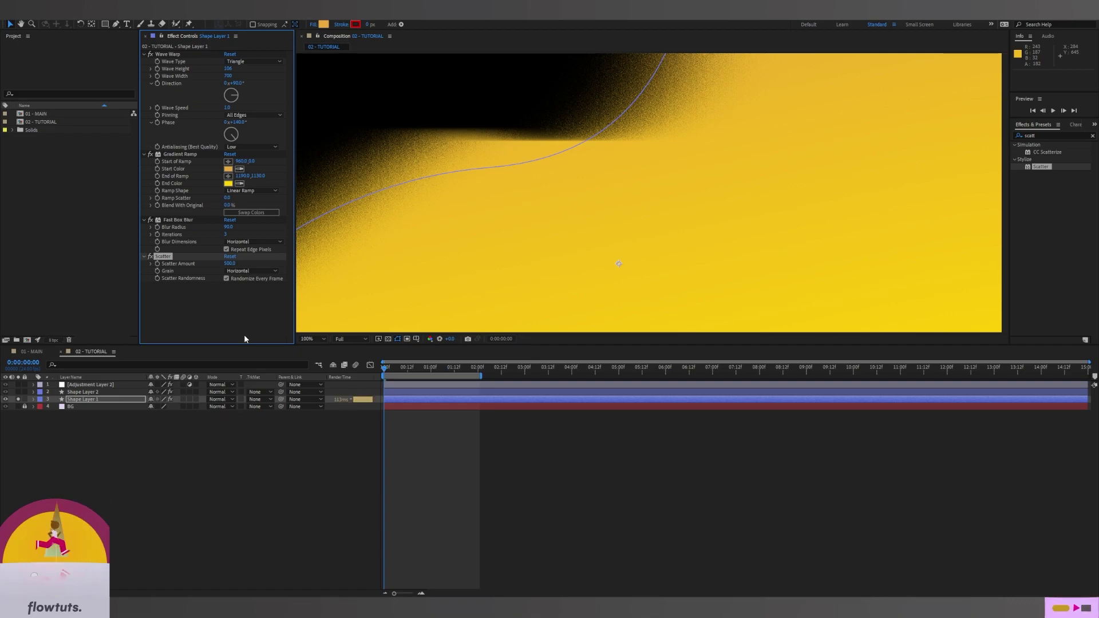
Step: Copy the Scatter effect from Shape Layer 1 to Shape Layer 2 and end the layer soloing
{"action": "scroll", "coordinate": [448, 246], "scroll_direction": "down", "scroll_amount": 2}
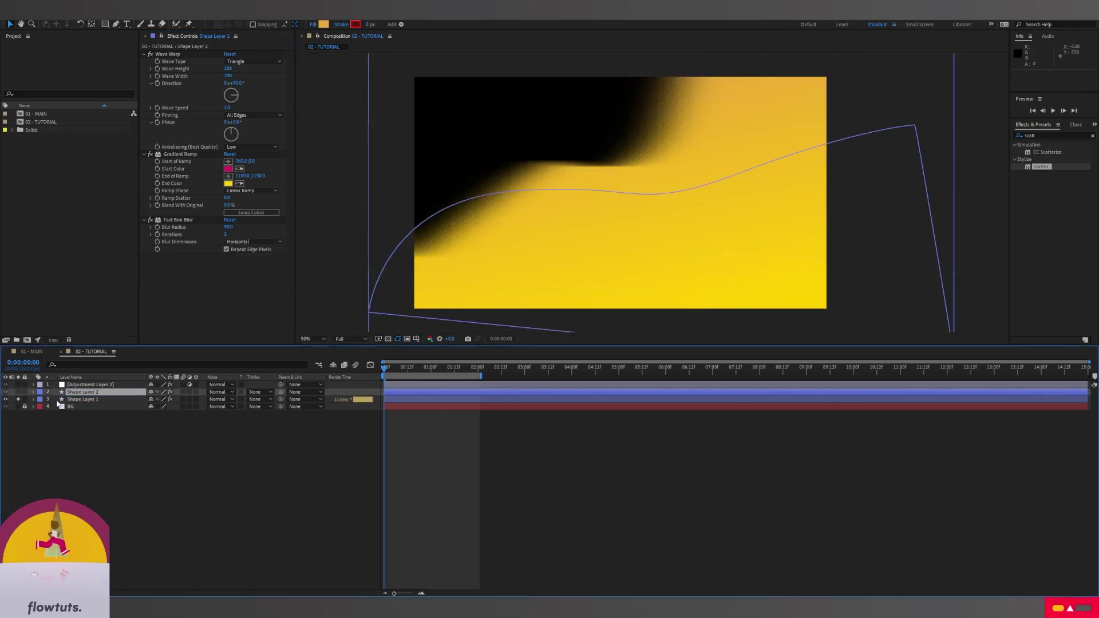
{"action": "left_click", "coordinate": [93, 393]}
{"action": "left_click", "coordinate": [18, 399]}
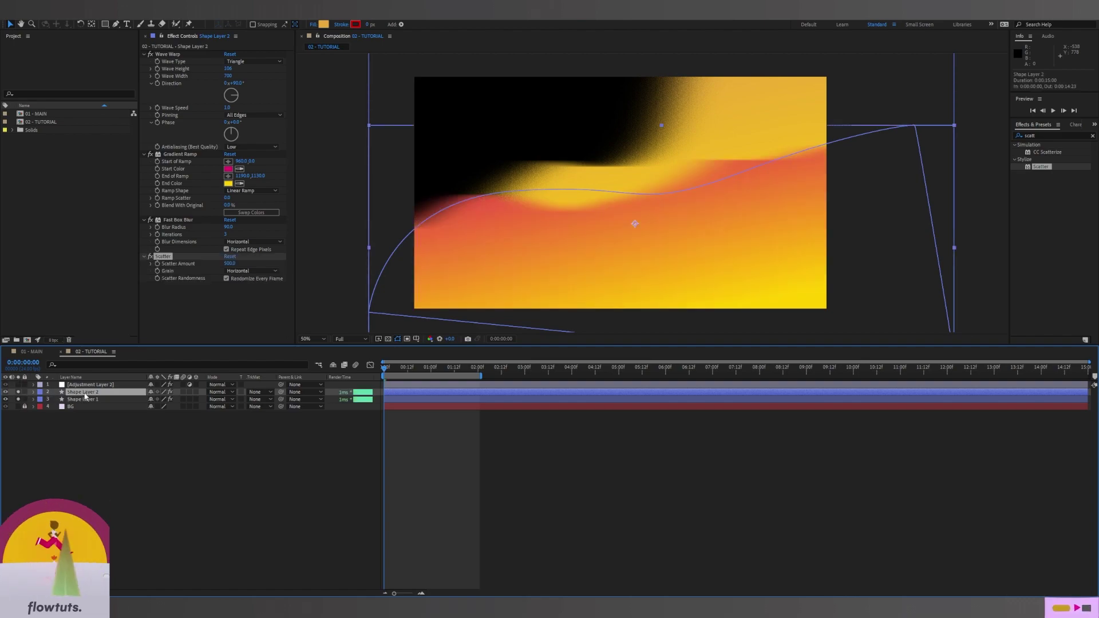
Step: Examine the scattered texture of the tiled pattern up close at 0:00:00:15, along with Shape Layer 2's Scatter settings
{"action": "left_click", "coordinate": [425, 376]}
{"action": "left_click_drag", "start_coordinate": [426, 370], "coordinate": [413, 373]}
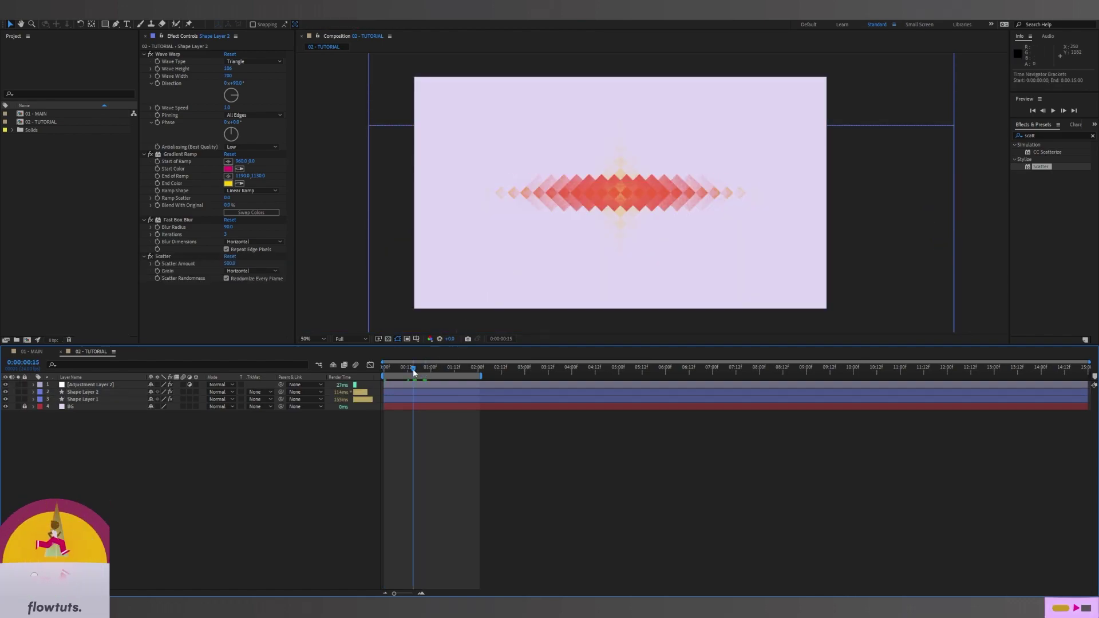
{"action": "scroll", "coordinate": [557, 241], "scroll_direction": "up", "scroll_amount": 1}
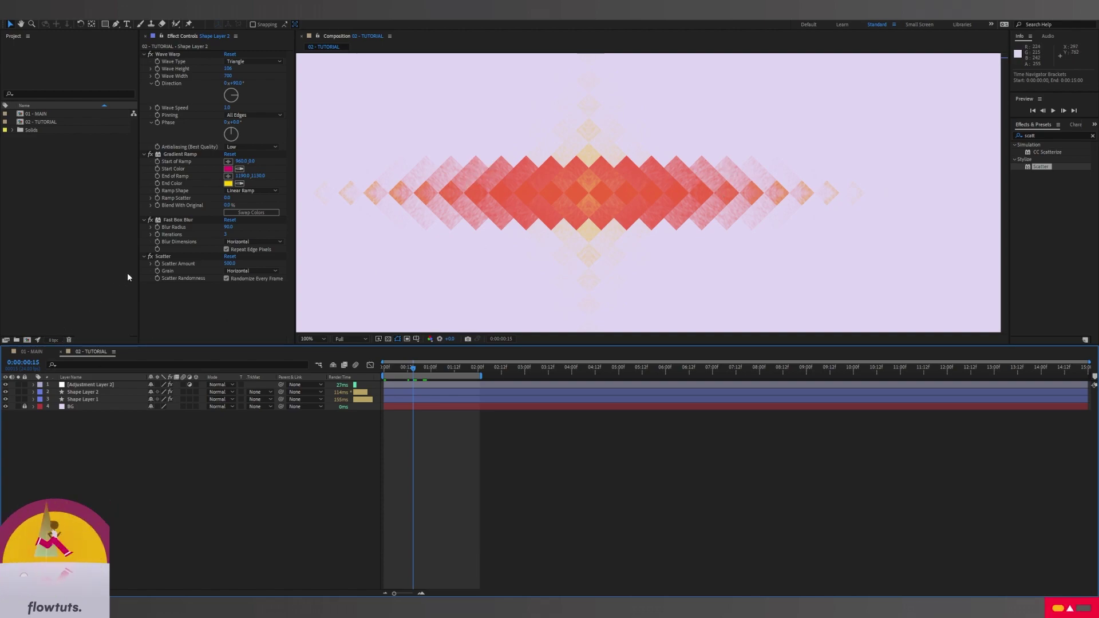
{"action": "left_click", "coordinate": [104, 392]}
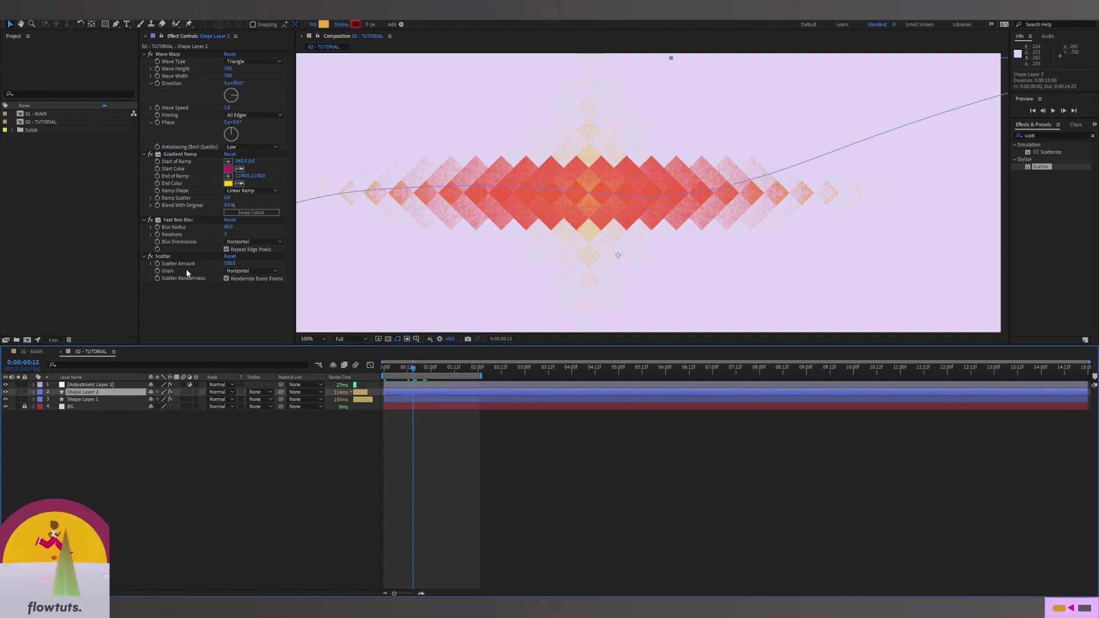
{"action": "left_click", "coordinate": [159, 261]}
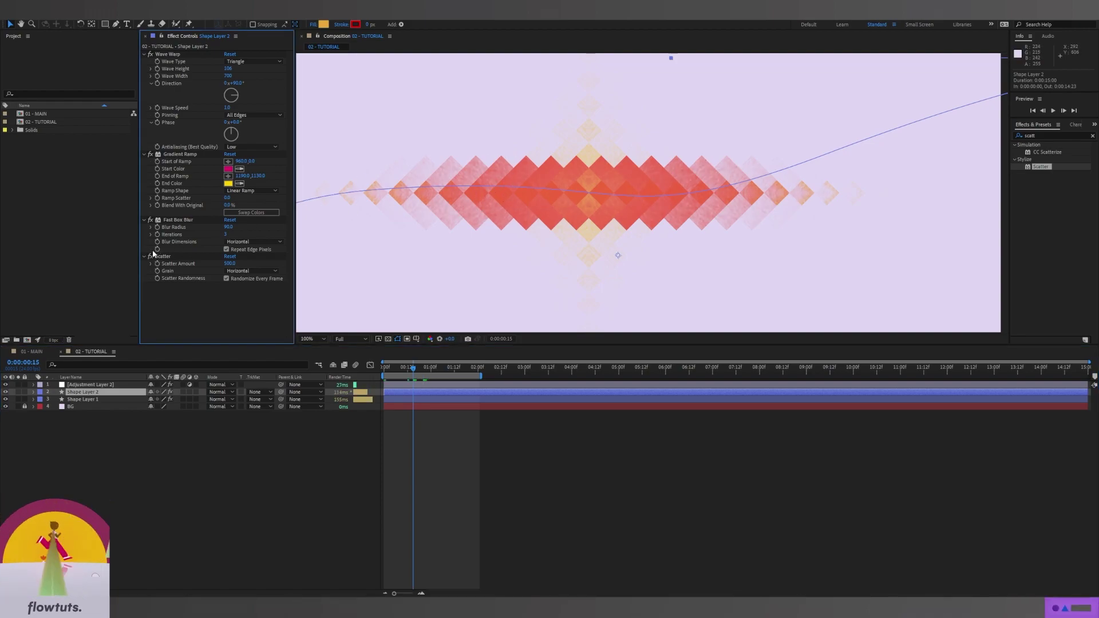
{"action": "left_click", "coordinate": [90, 427]}
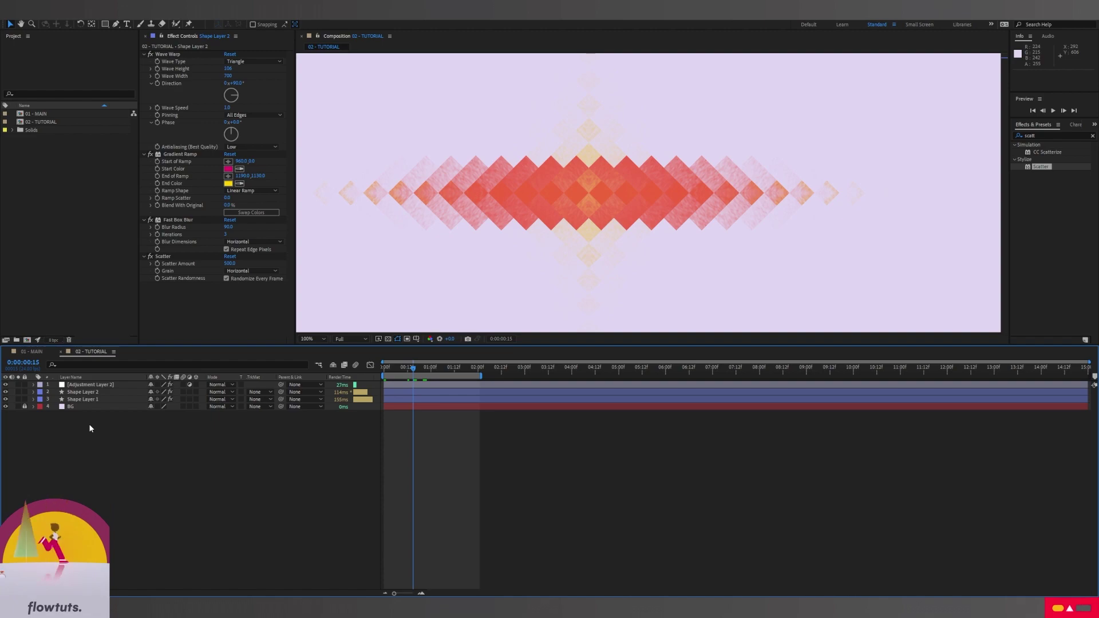
{"action": "key", "text": "comma"}
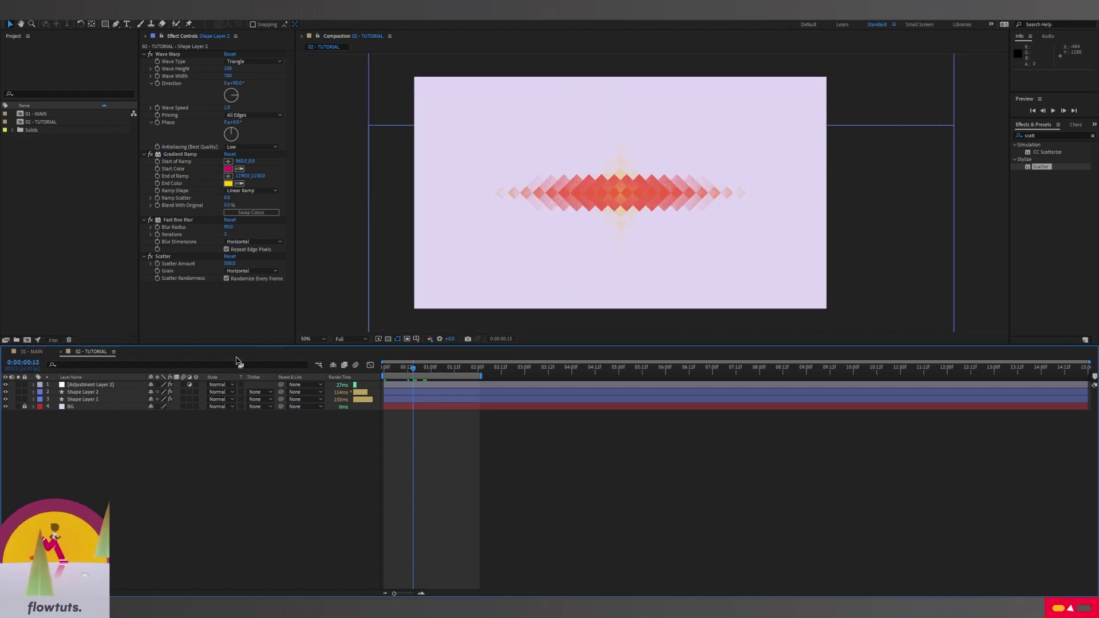
Step: Find the Invert effect and apply it to Adjustment Layer 2
{"action": "left_click", "coordinate": [99, 387]}
{"action": "left_click", "coordinate": [1035, 135]}
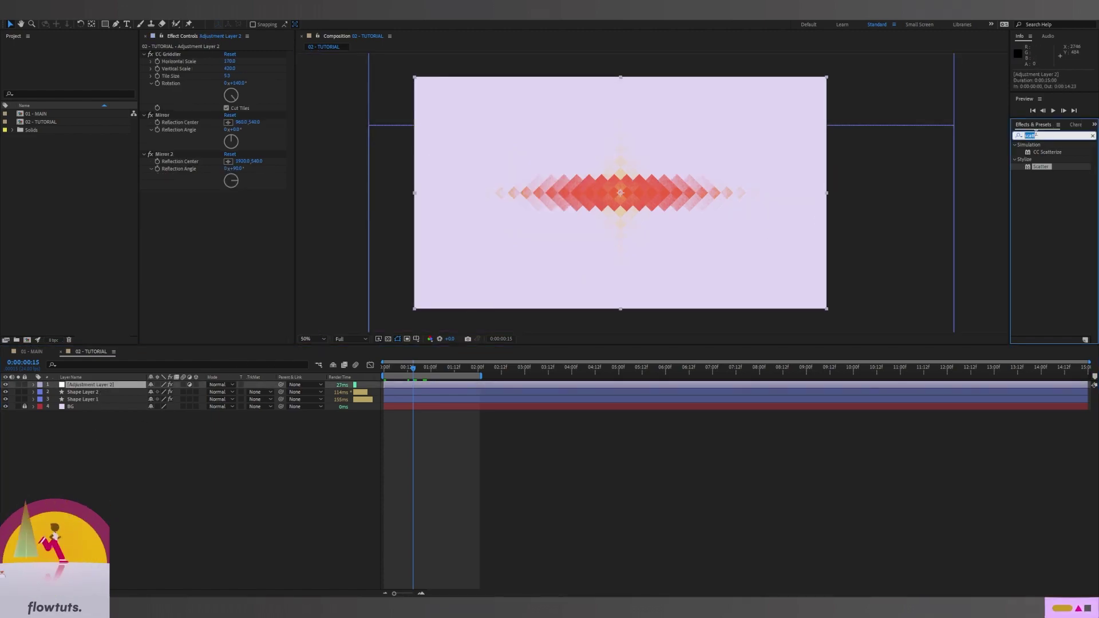
{"action": "type", "text": "inver"}
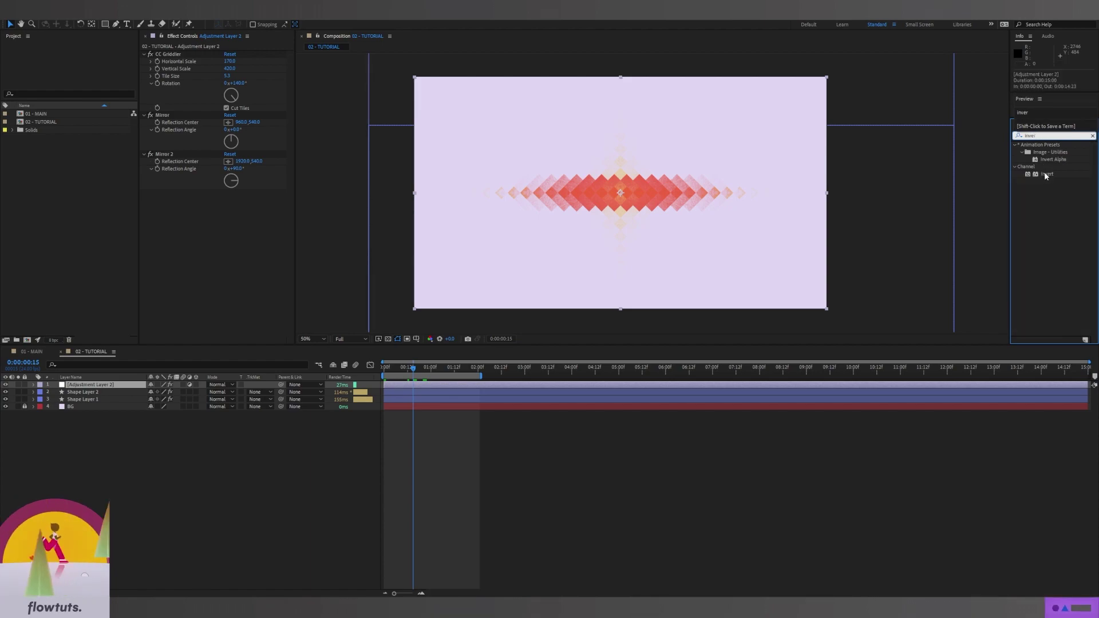
{"action": "double_click", "coordinate": [1047, 174]}
Step: Try In Phase Chrominance as the Invert channel, settle on Quadrature Chrominance, and preview the animation from the start
{"action": "left_click", "coordinate": [255, 202]}
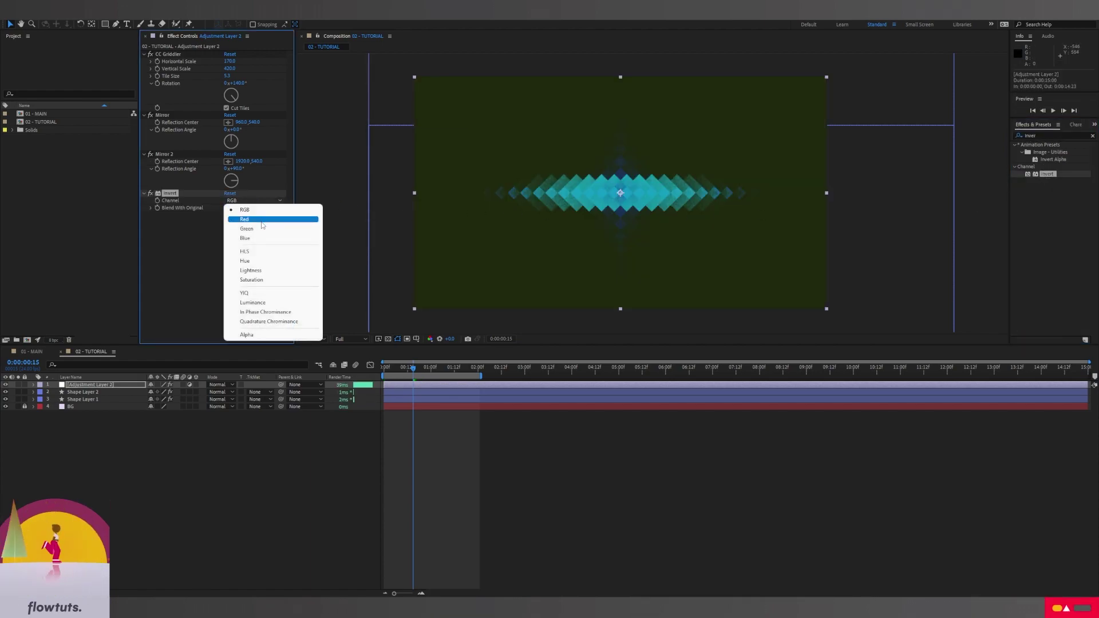
{"action": "left_click", "coordinate": [269, 312]}
{"action": "left_click", "coordinate": [270, 199]}
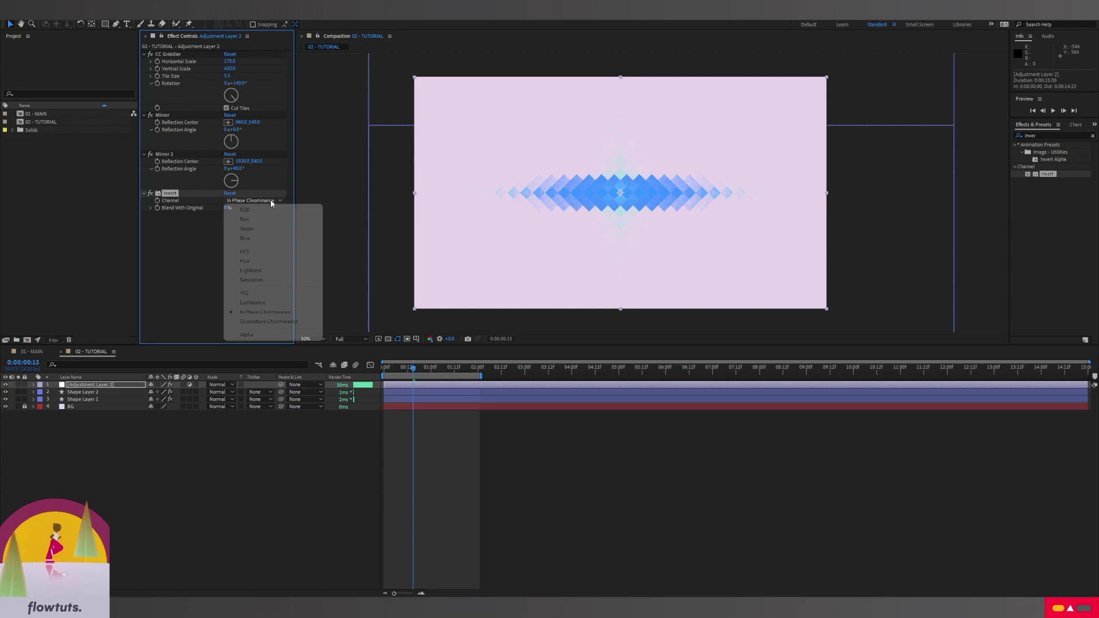
{"action": "left_click", "coordinate": [243, 322]}
{"action": "left_click", "coordinate": [270, 199]}
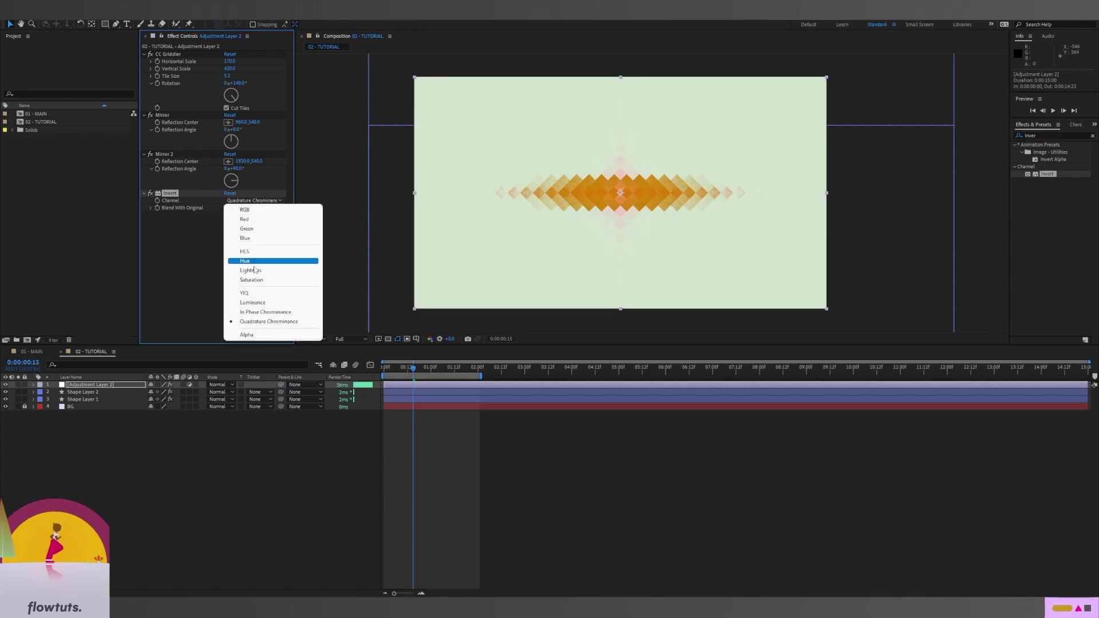
{"action": "left_click", "coordinate": [300, 448]}
{"action": "left_click_drag", "start_coordinate": [389, 368], "coordinate": [365, 372]}
{"action": "key", "text": "space"}
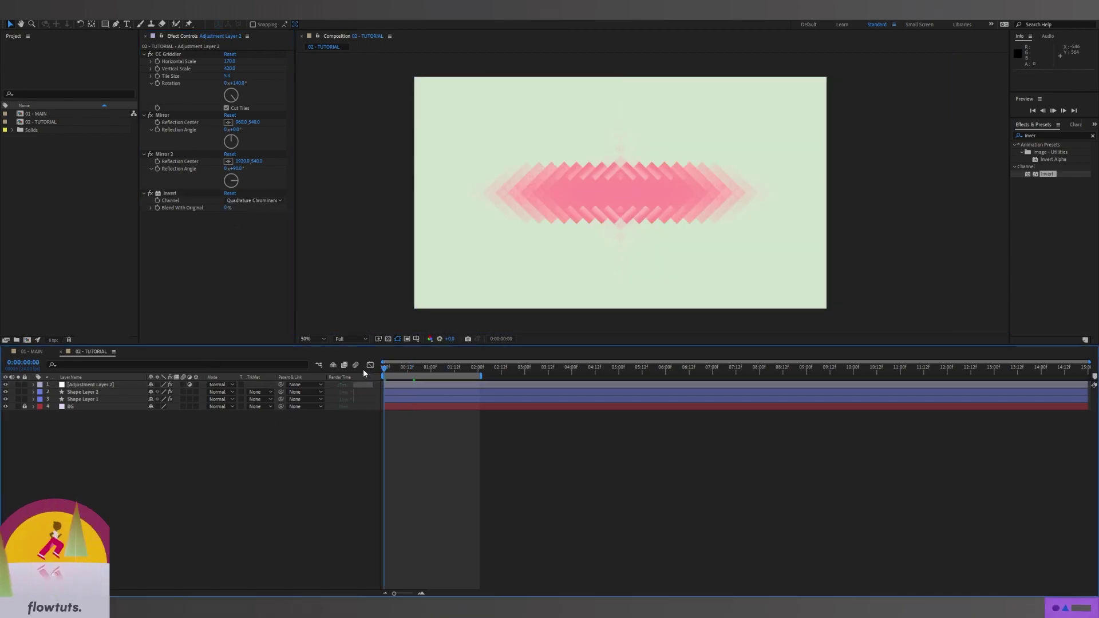